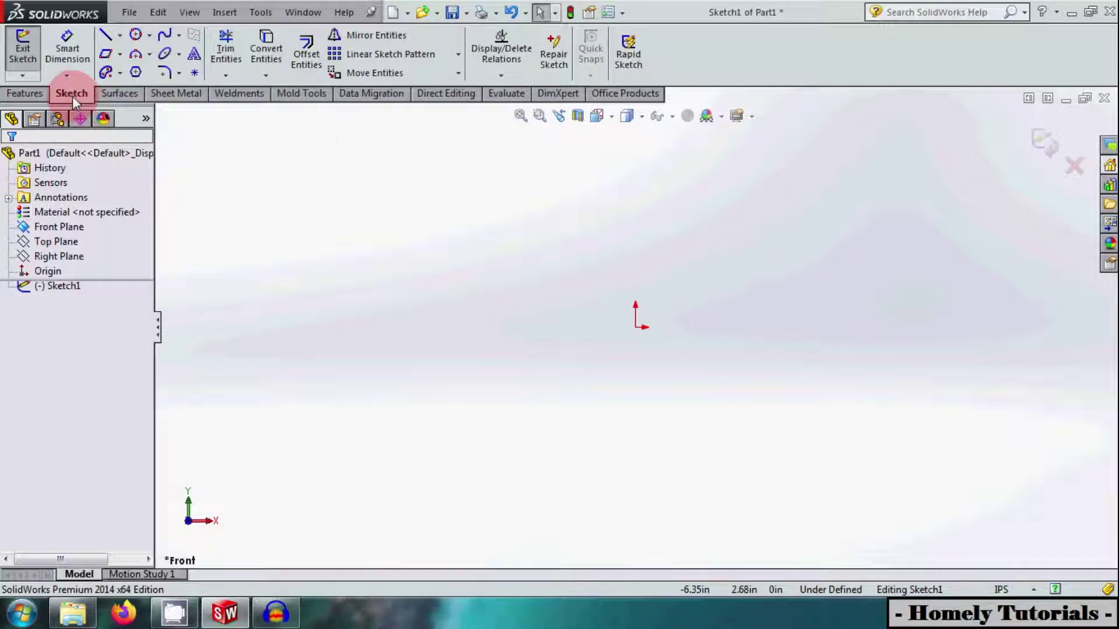
# Sketch a wide corner rectangle well to the upper left of the origin.
pyautogui.click(118, 56)
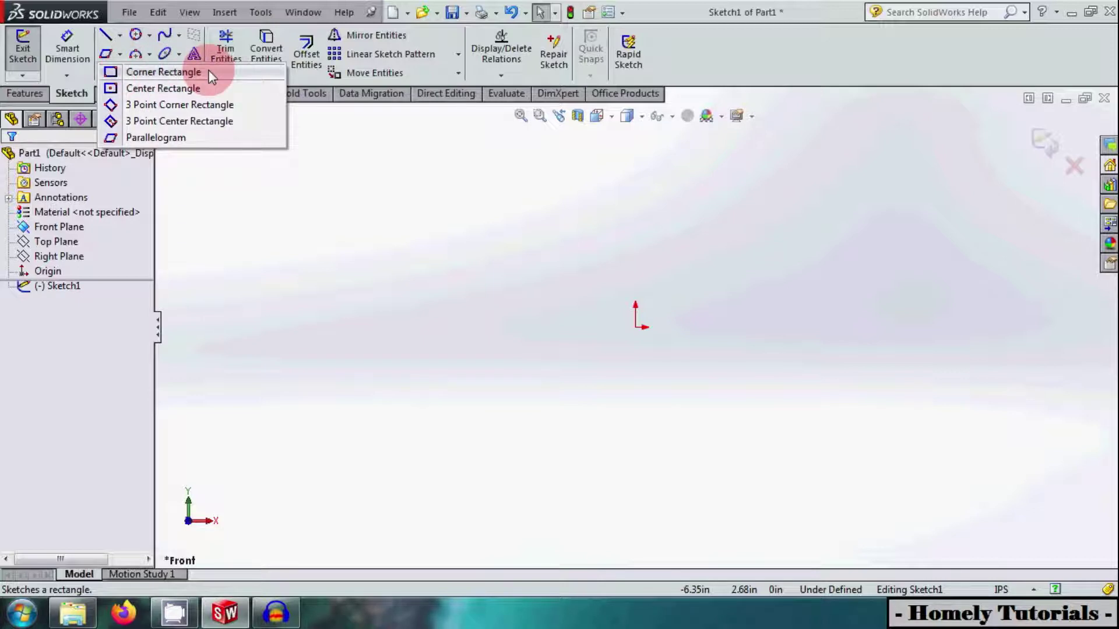
pyautogui.click(260, 11)
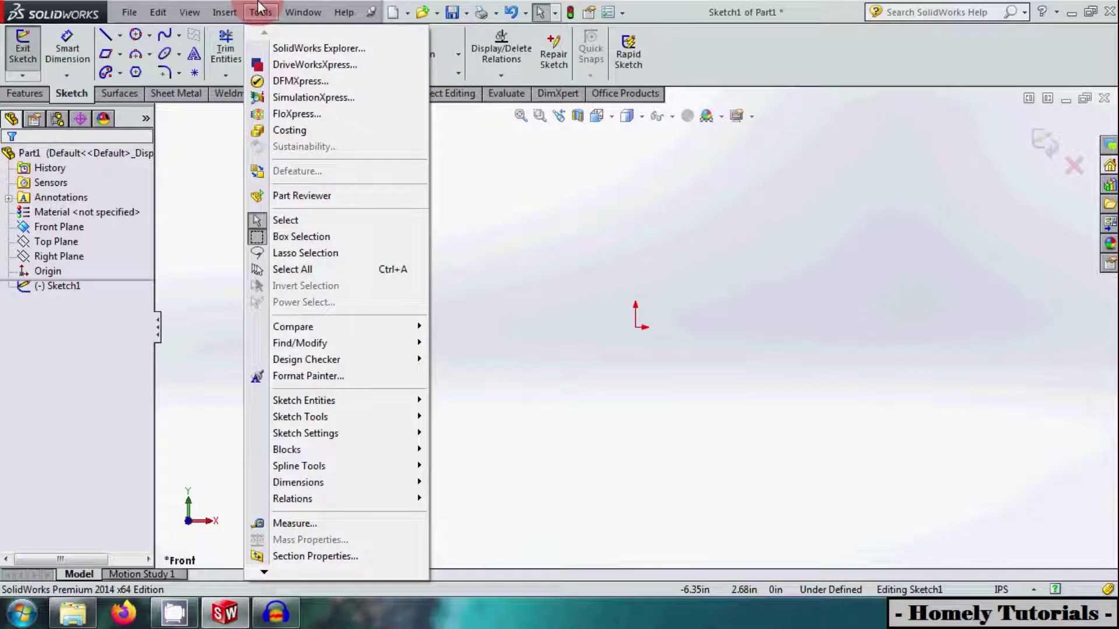
pyautogui.moveTo(393, 401)
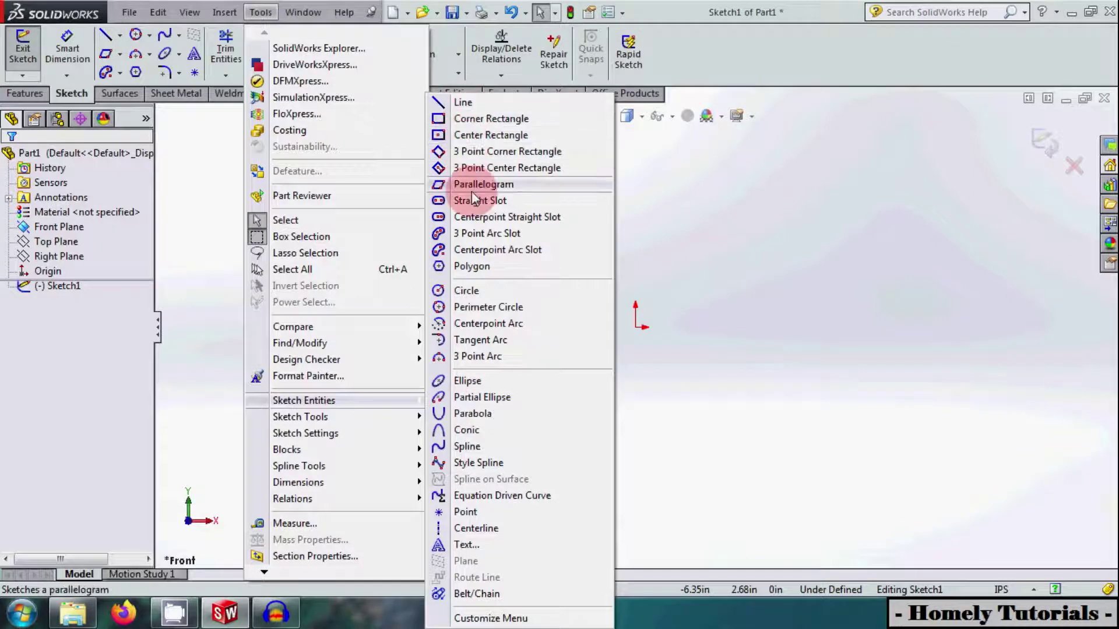
pyautogui.click(460, 119)
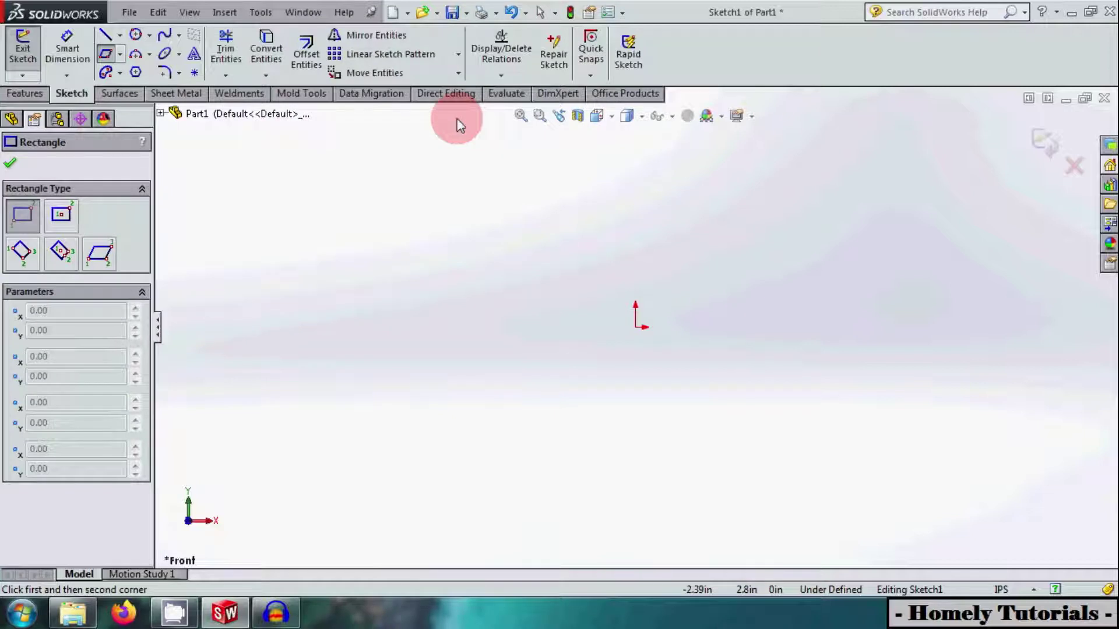
pyautogui.click(194, 152)
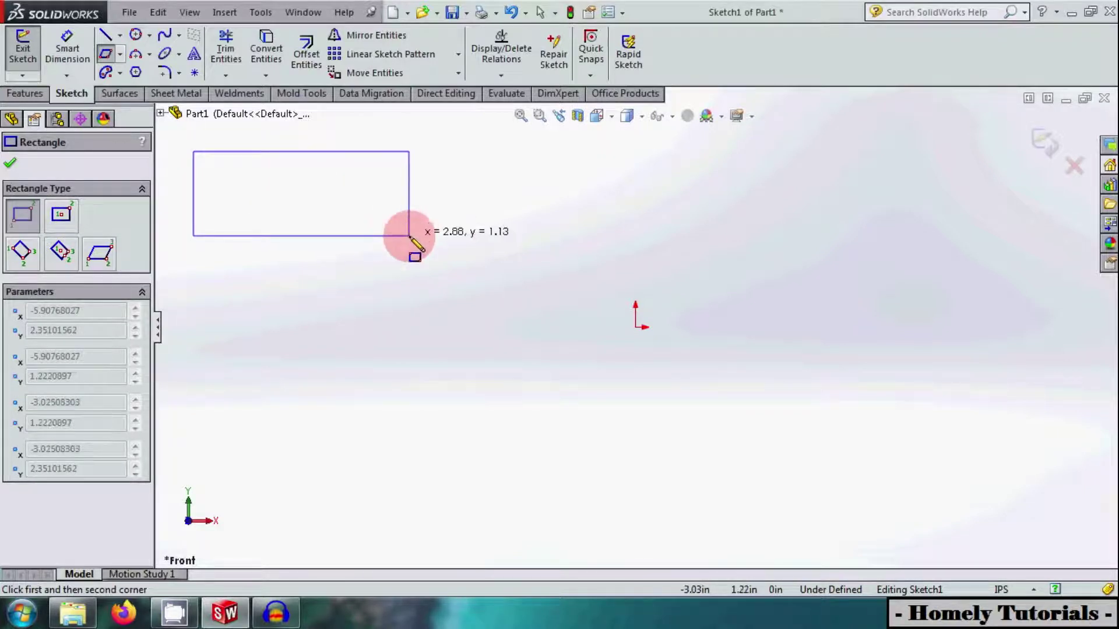
pyautogui.click(451, 226)
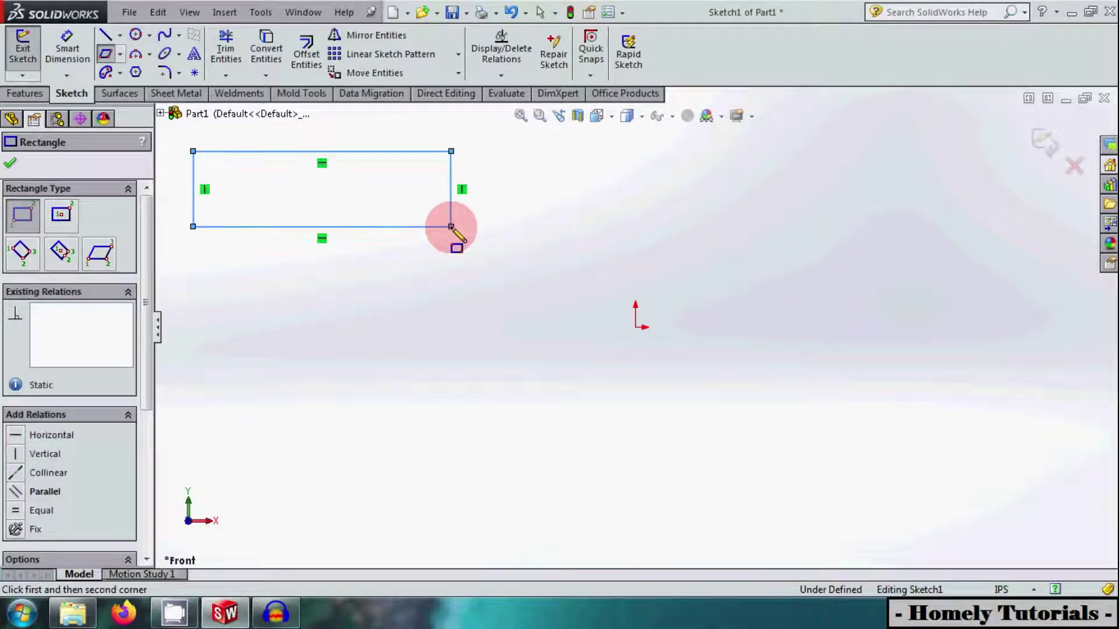
pyautogui.click(13, 168)
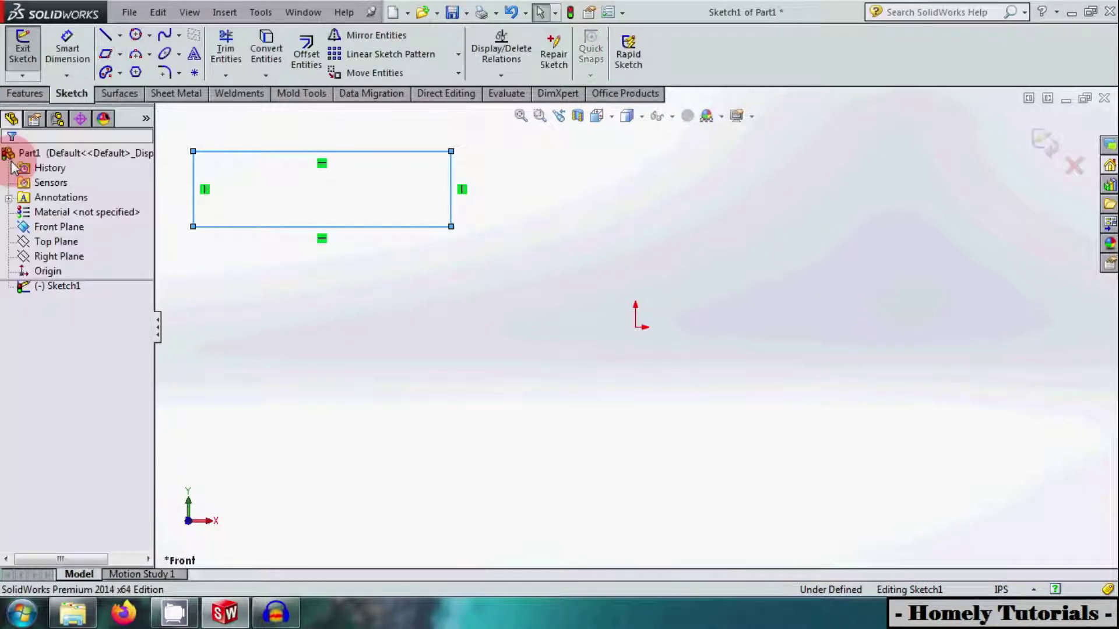
pyautogui.click(262, 118)
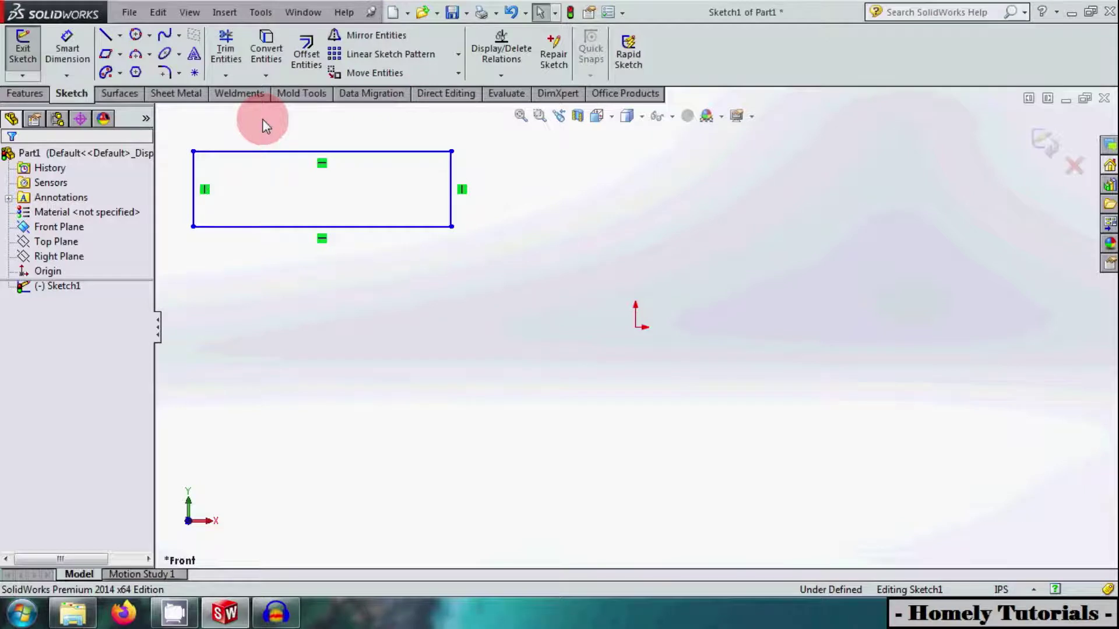
# Sketch a center rectangle about 3.53 by 2.02 in below the corner rectangle, aligning their left edges.
pyautogui.click(119, 56)
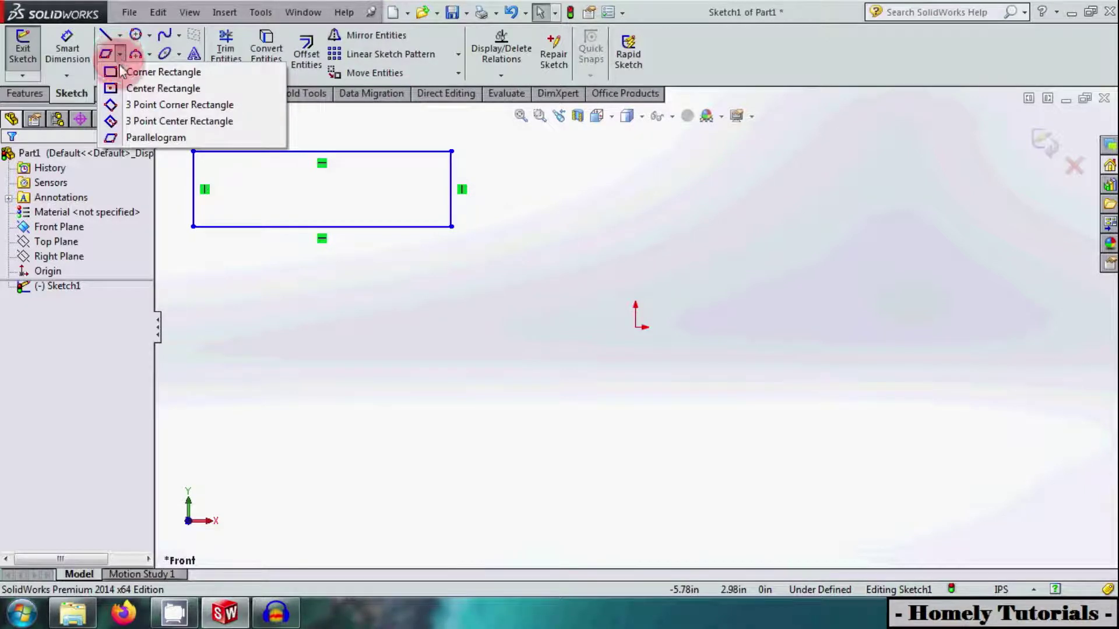
pyautogui.click(140, 91)
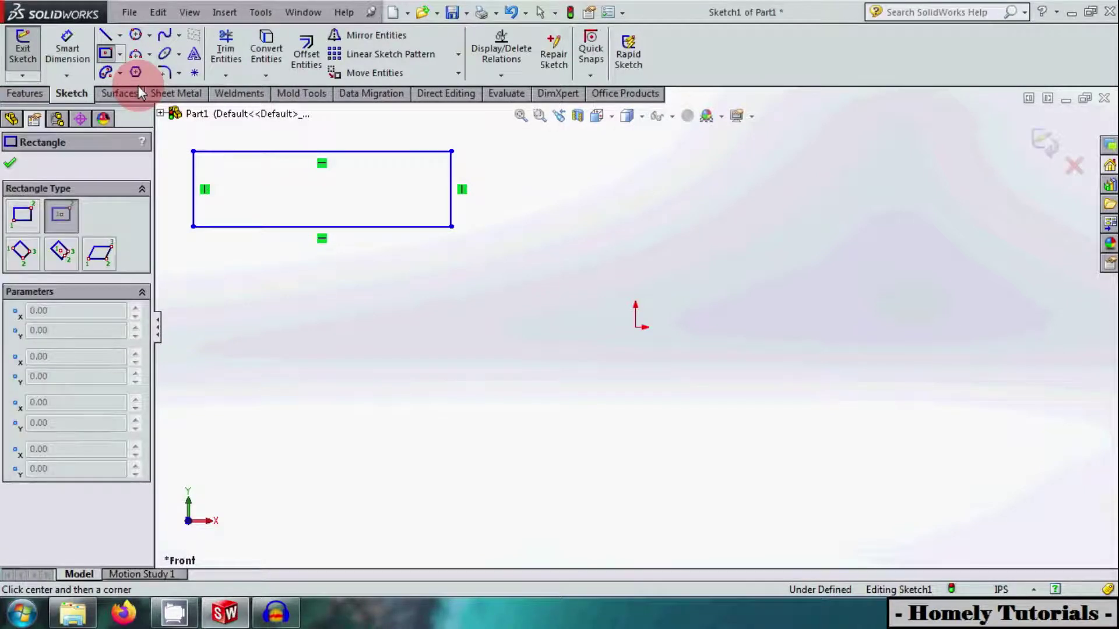
pyautogui.click(258, 225)
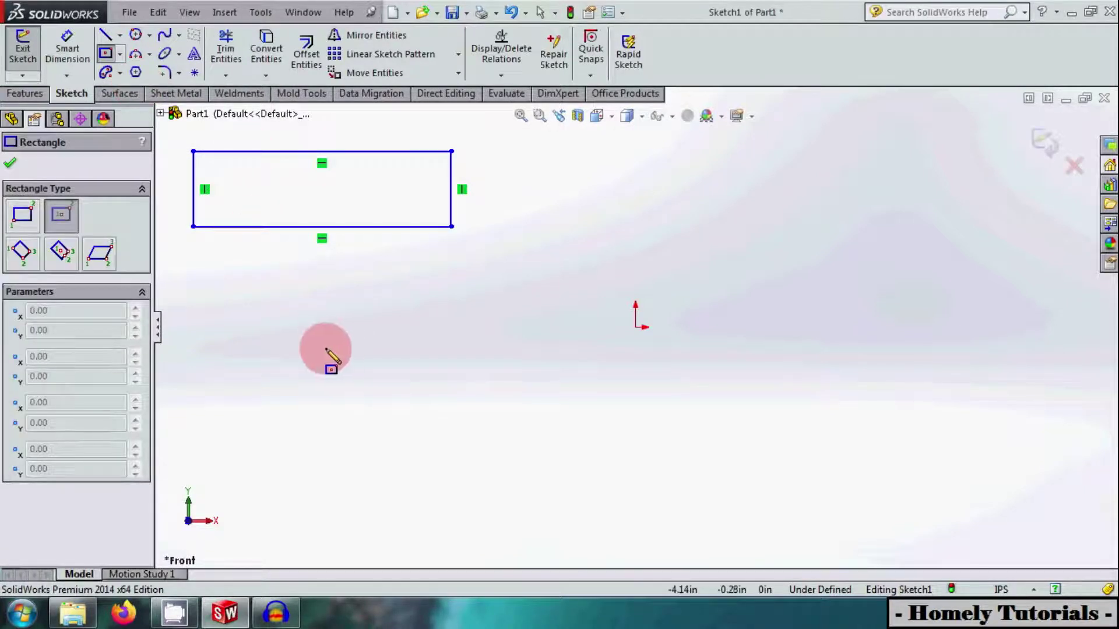
pyautogui.click(326, 350)
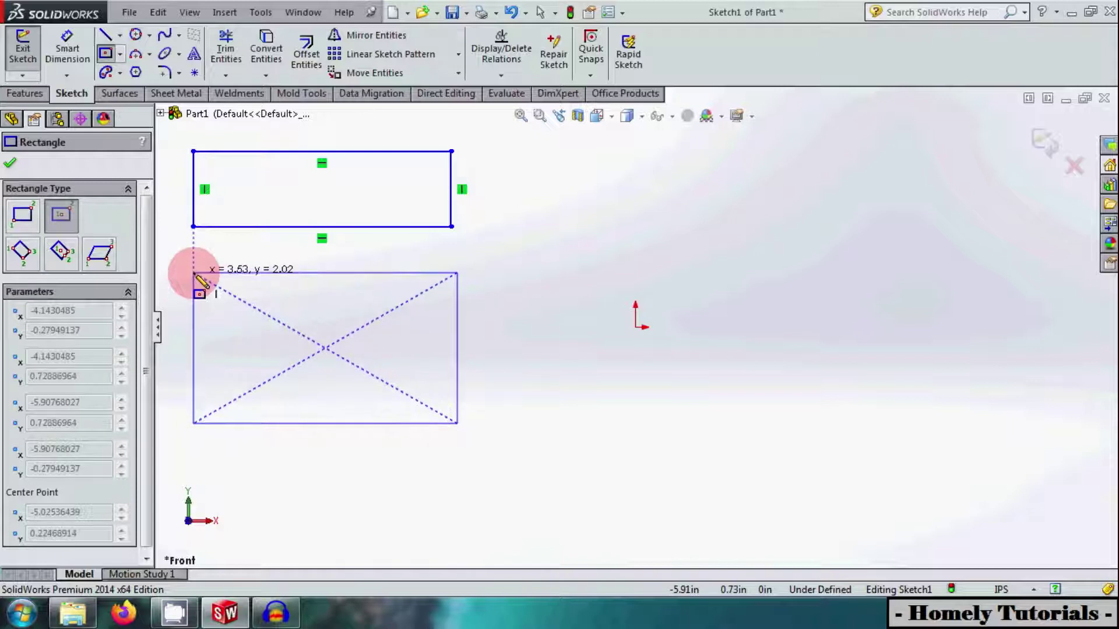
pyautogui.click(194, 272)
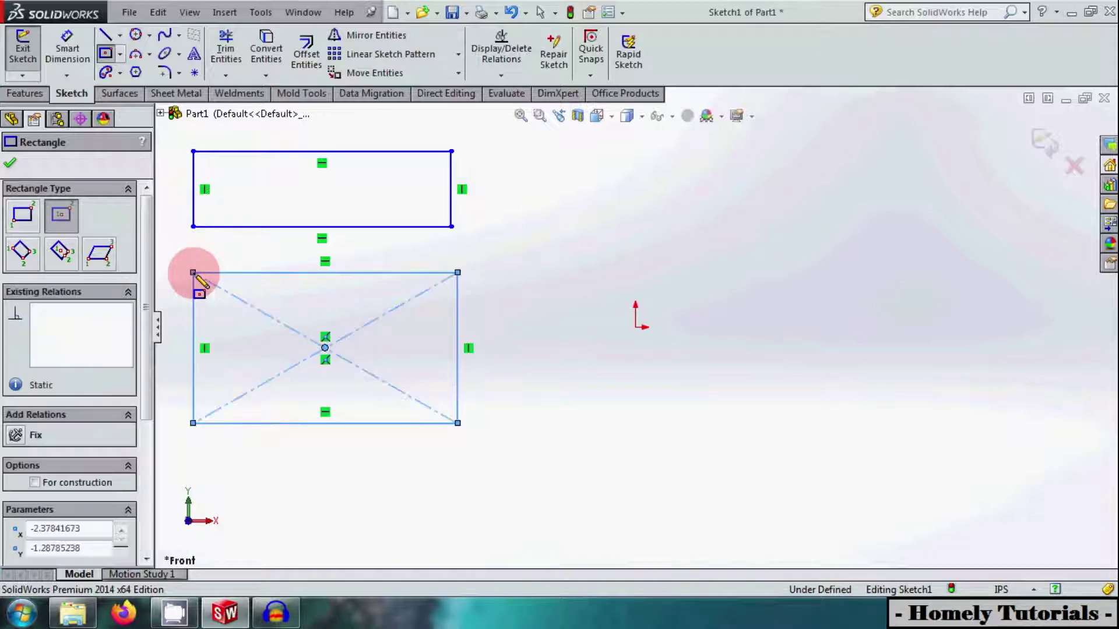
pyautogui.click(10, 164)
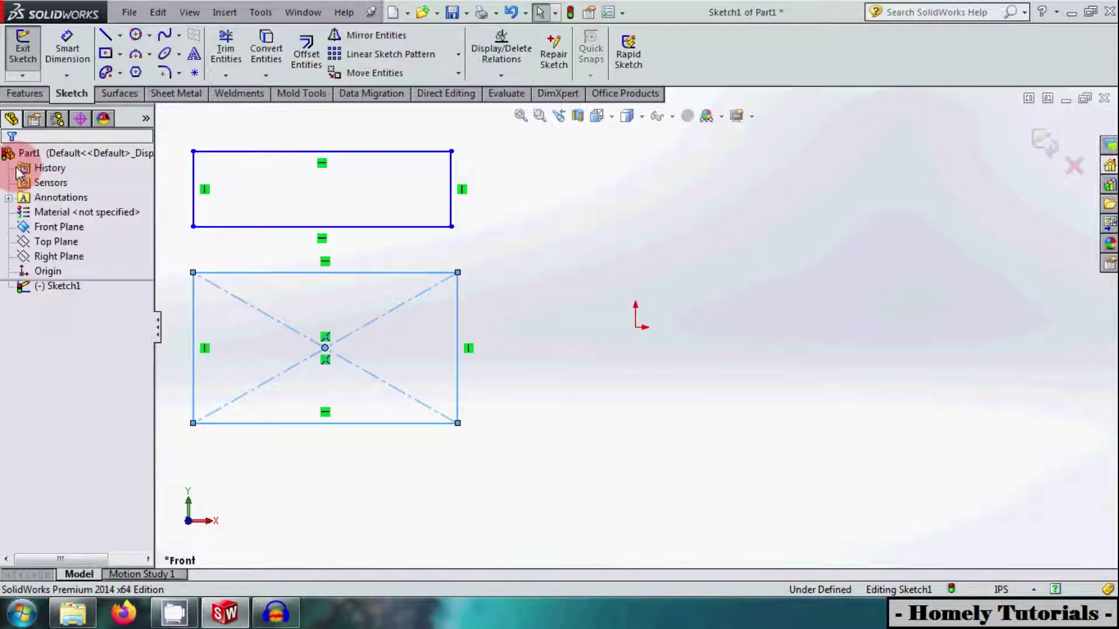
pyautogui.click(181, 210)
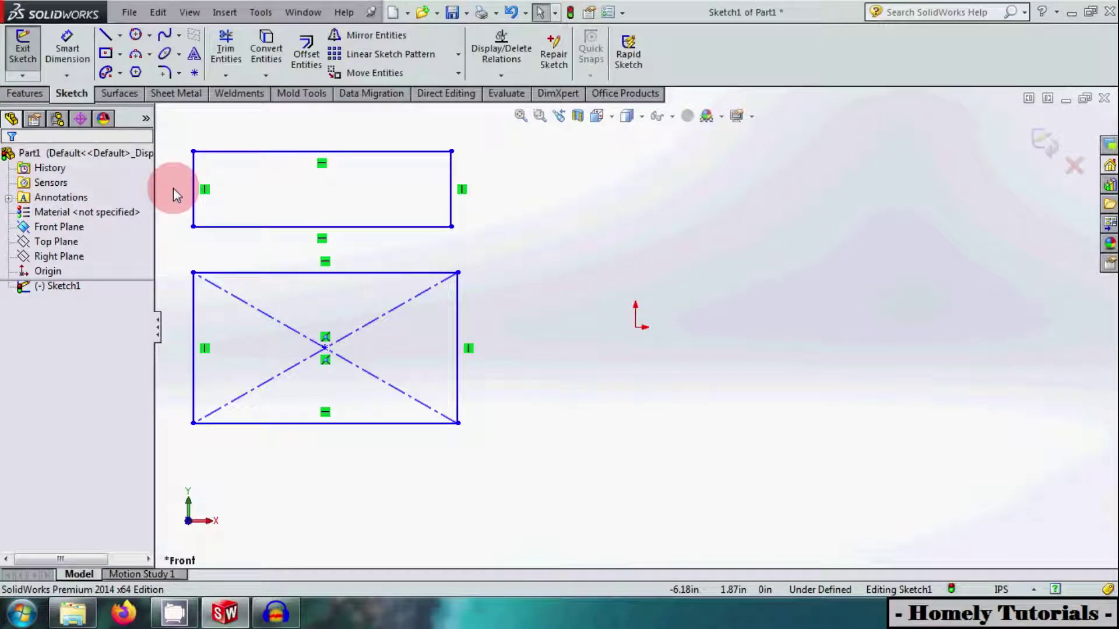
# Sketch a tilted 3 Point Corner Rectangle about 2.3 by 2 in around the origin.
pyautogui.click(118, 58)
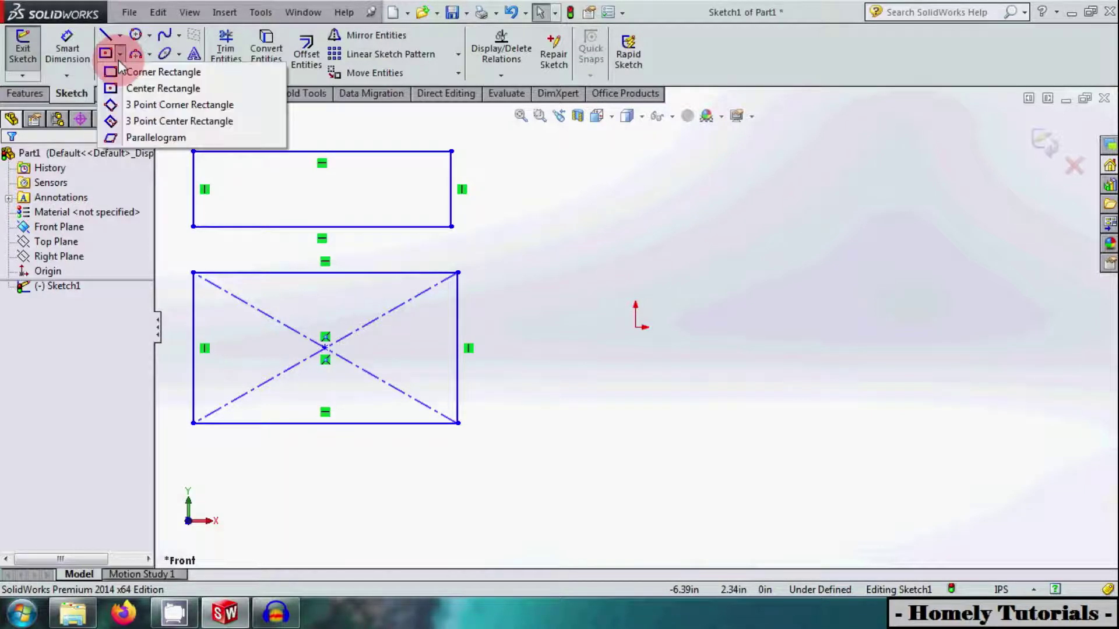
pyautogui.click(138, 106)
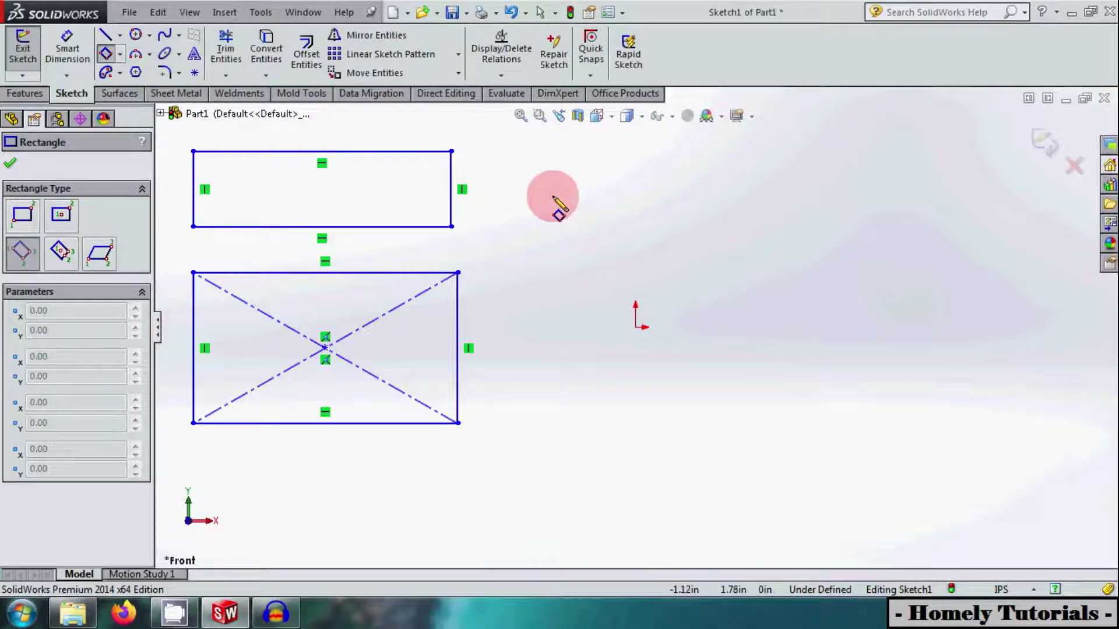
pyautogui.click(557, 228)
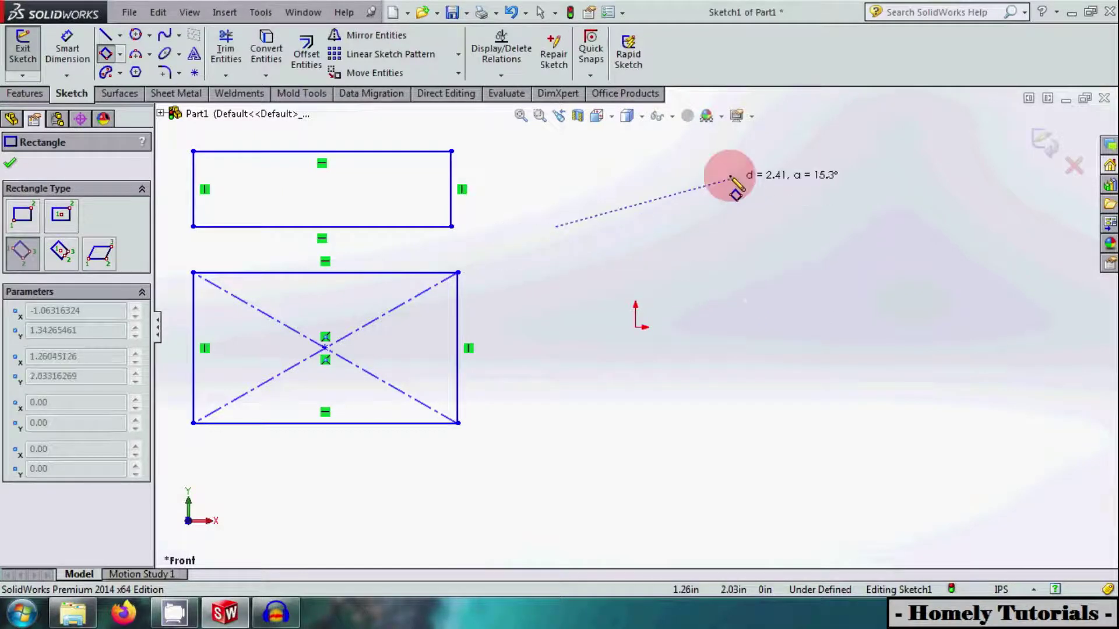
pyautogui.click(728, 255)
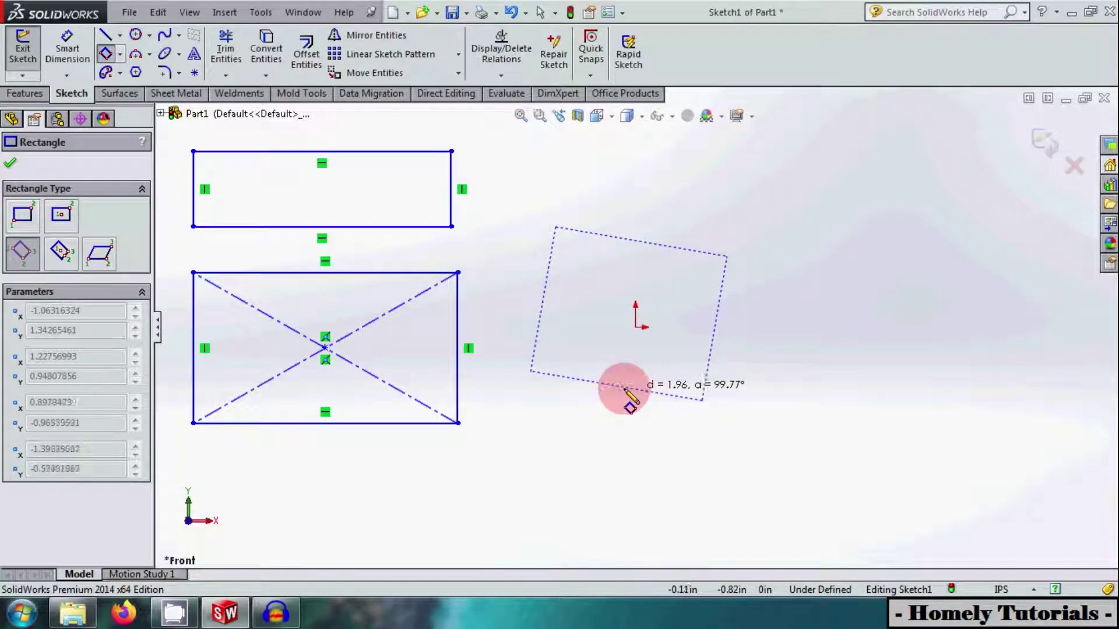
pyautogui.click(624, 388)
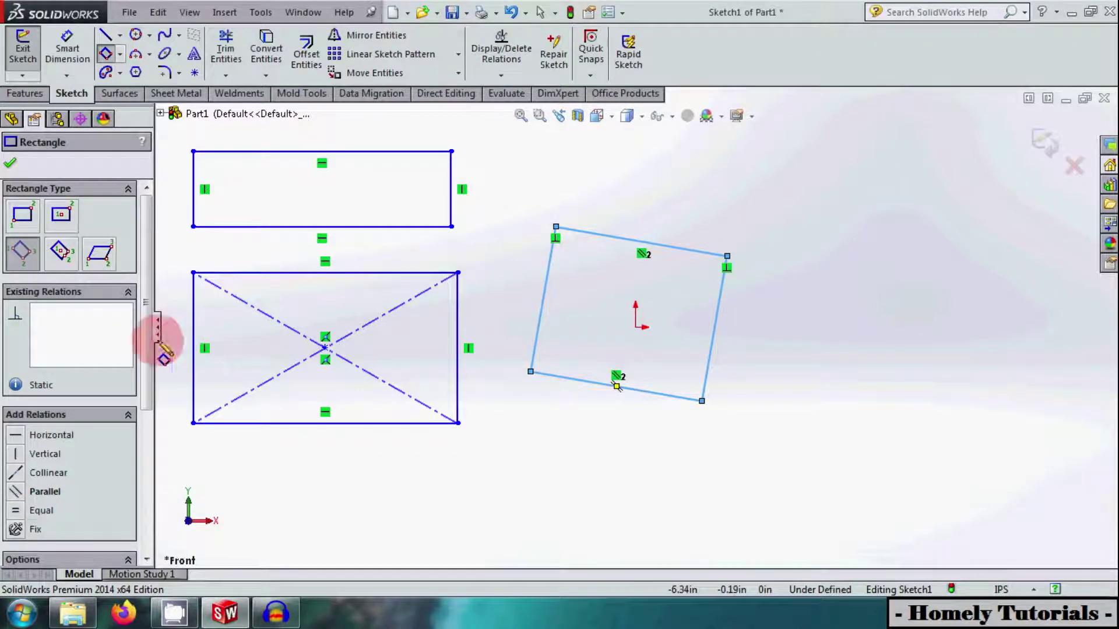
pyautogui.moveTo(144, 345); pyautogui.dragTo(143, 517)
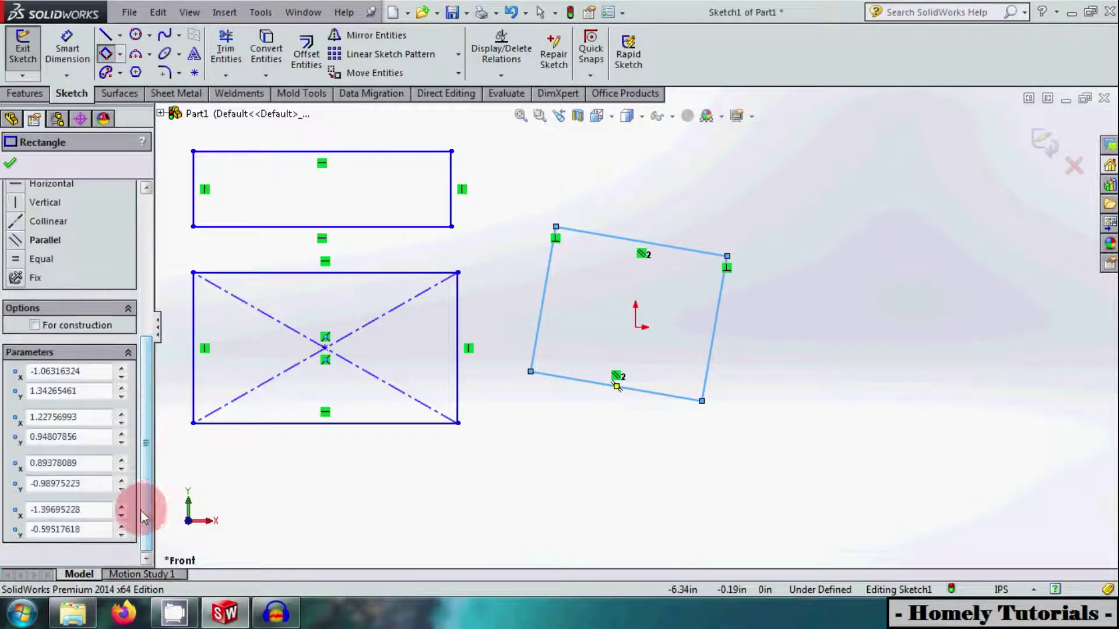
pyautogui.click(10, 163)
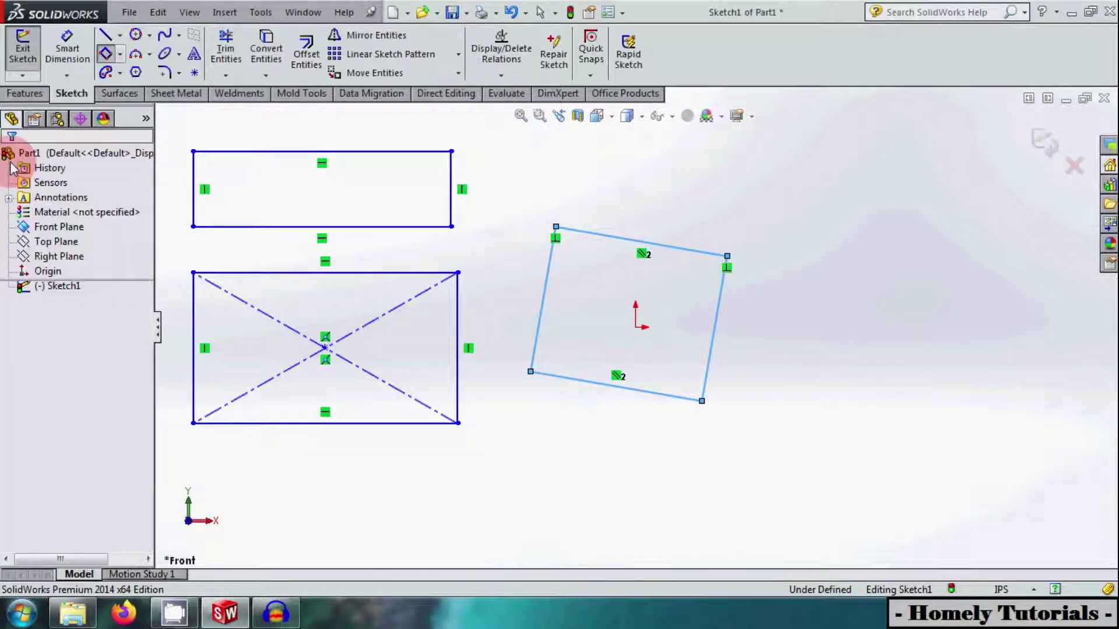
pyautogui.click(557, 189)
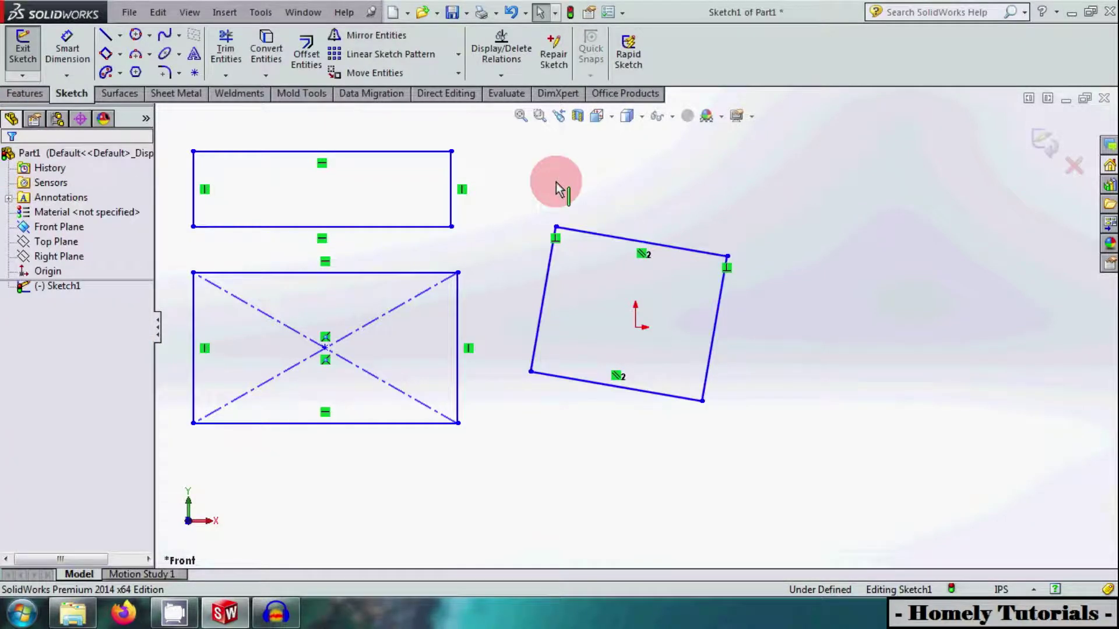
# Sketch a horizontal 3 Point Center Rectangle about 3.1 by 1 in above and to the right of the tilted rectangle.
pyautogui.scroll(-2, 556, 188)
pyautogui.scroll(2, 557, 189)
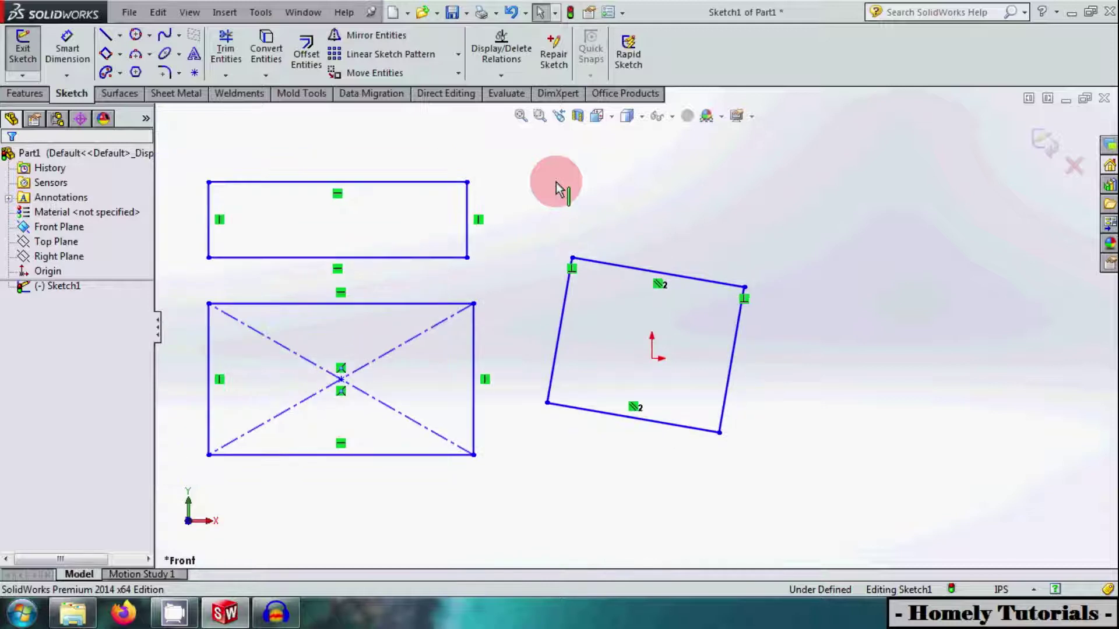
pyautogui.scroll(2, 557, 189)
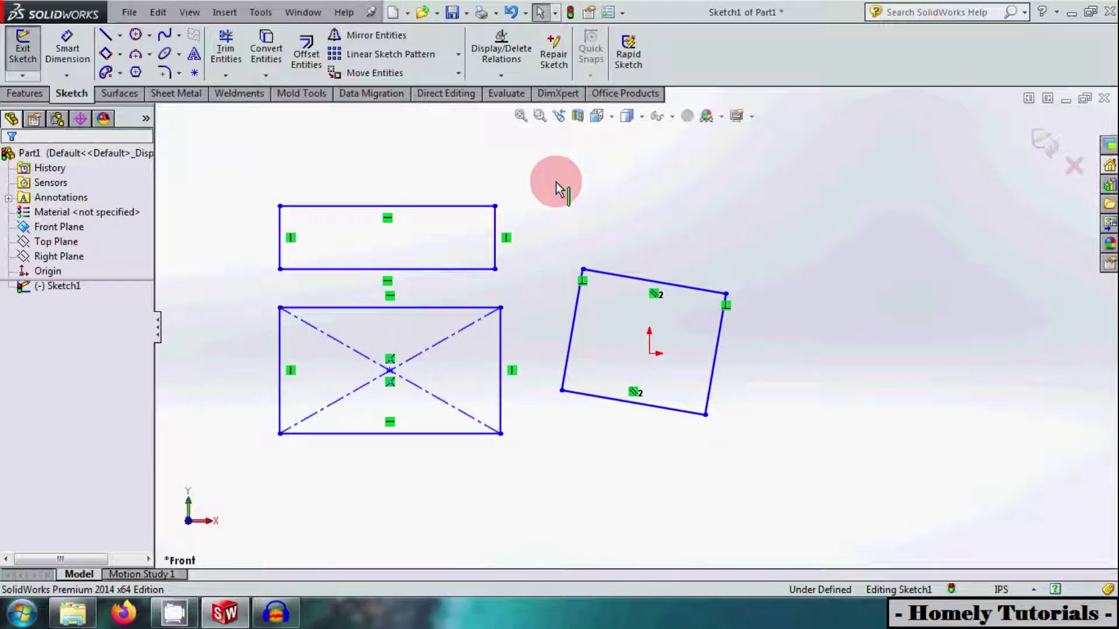
pyautogui.click(119, 56)
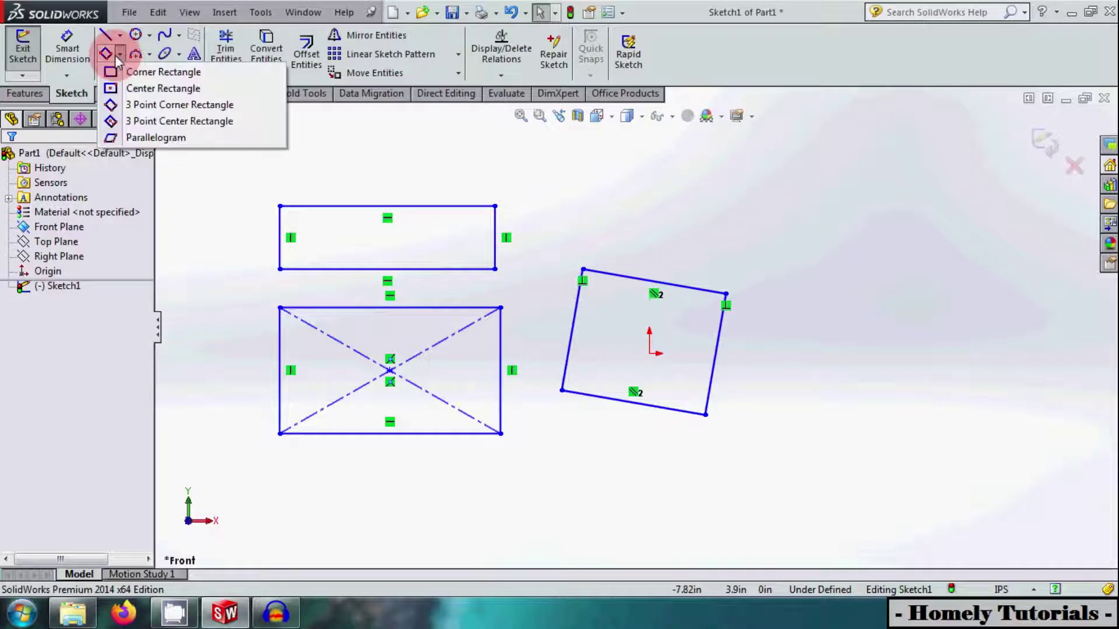
pyautogui.click(153, 119)
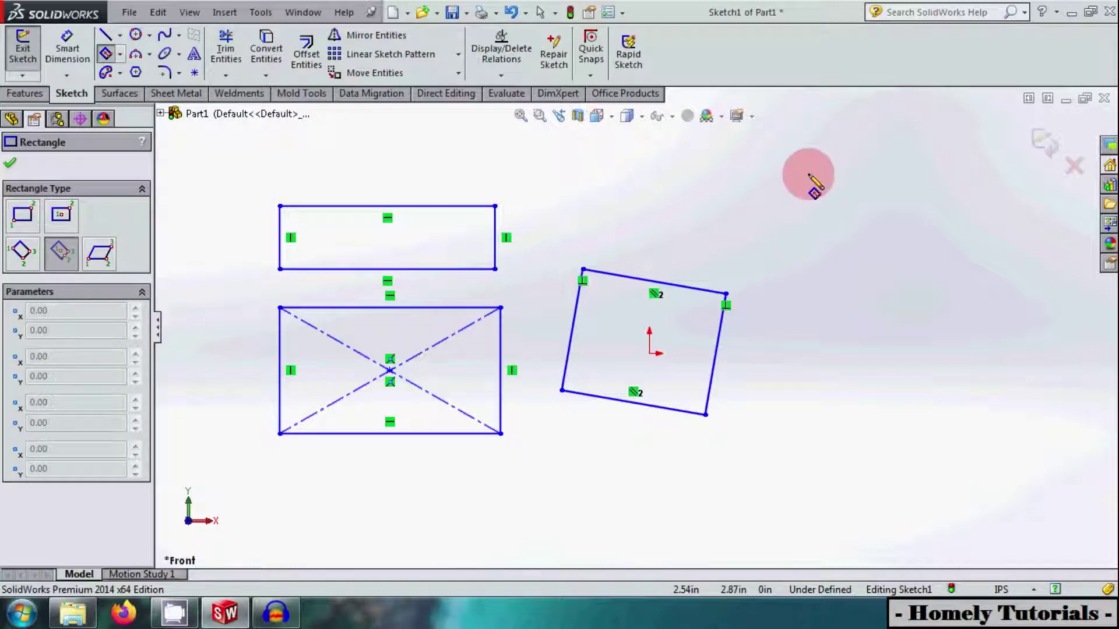
pyautogui.click(787, 157)
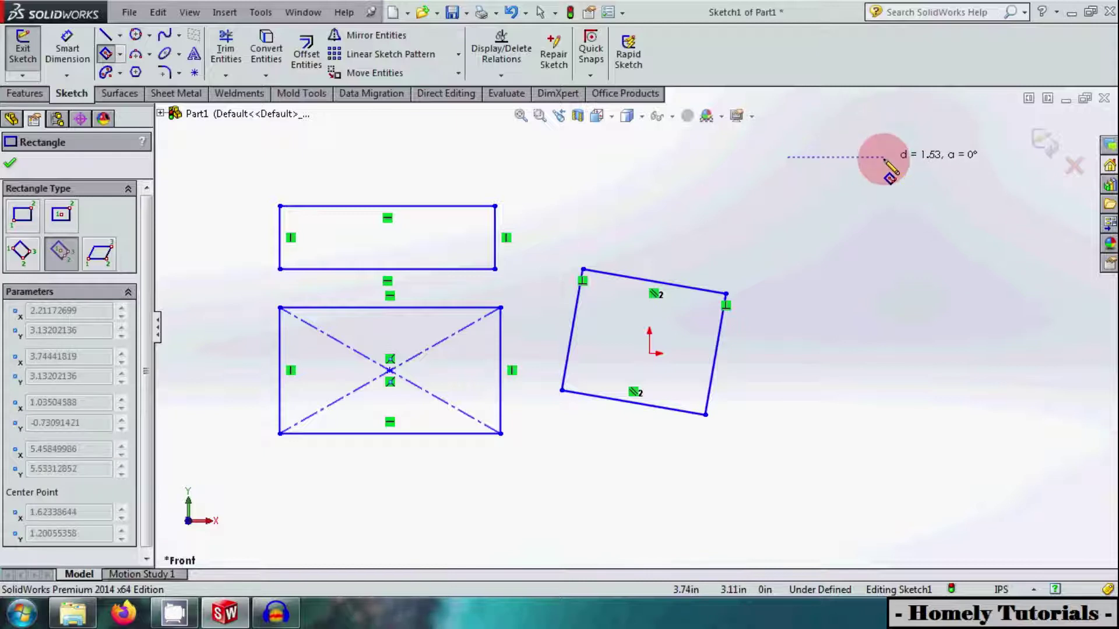
pyautogui.click(884, 157)
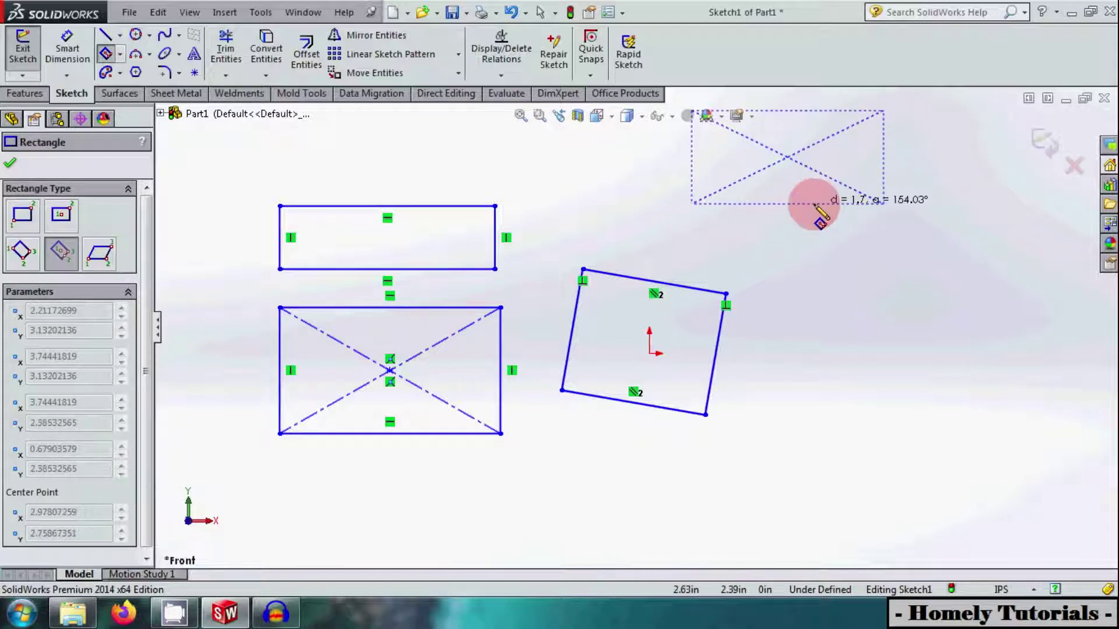
pyautogui.click(796, 189)
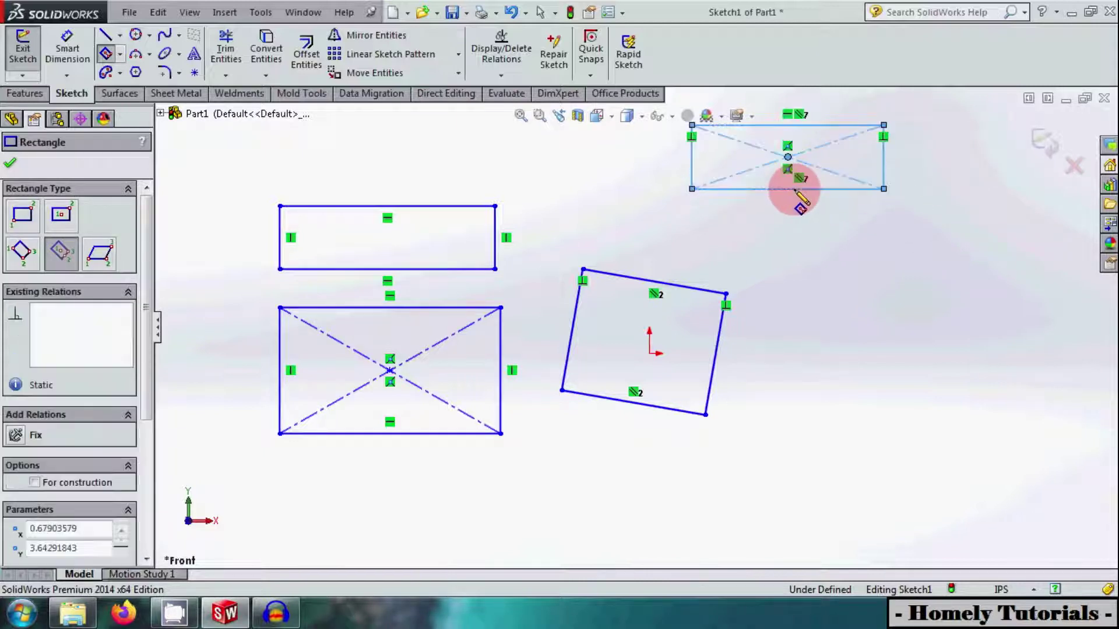
# Sketch a second 3 Point Center Rectangle about 3.2 by 1.3 in, sloping down to the right, below the horizontal one.
pyautogui.click(119, 55)
pyautogui.click(145, 119)
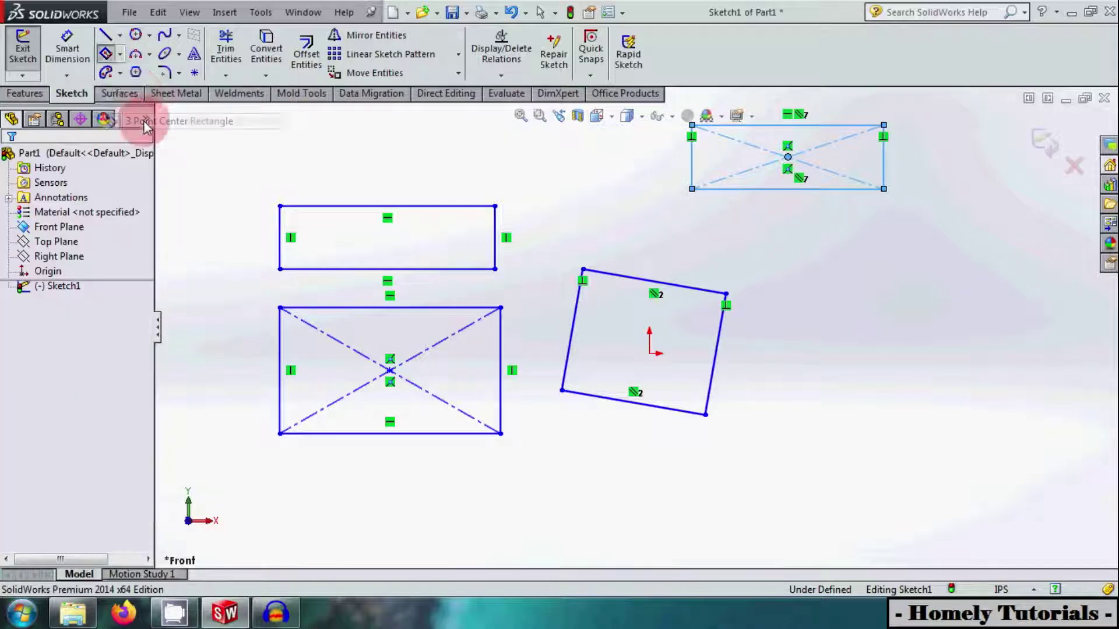
pyautogui.click(134, 73)
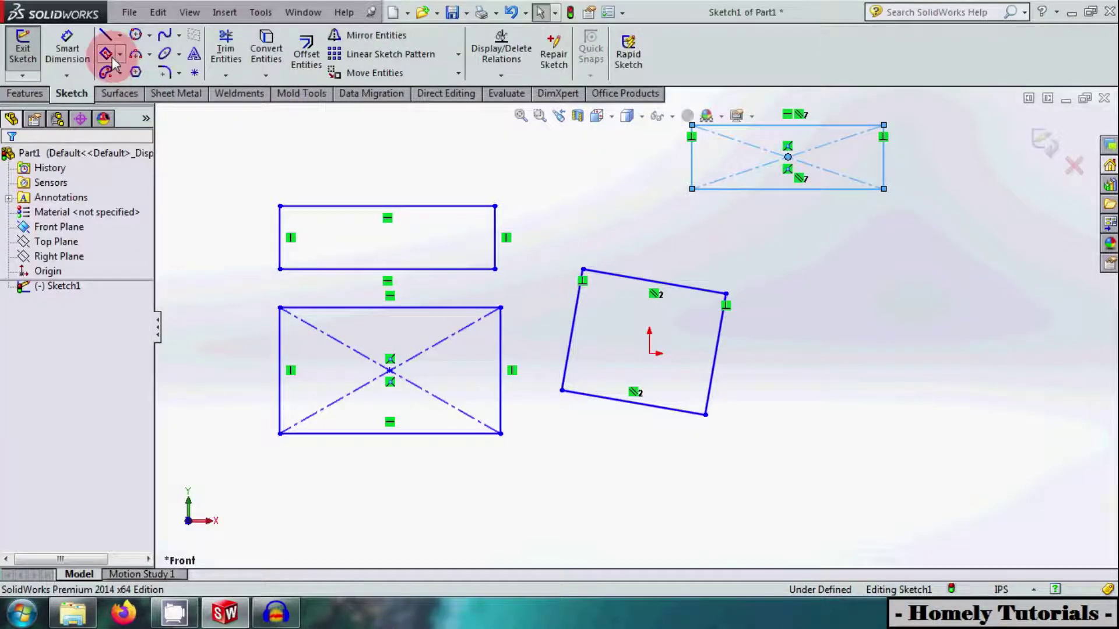
pyautogui.click(899, 276)
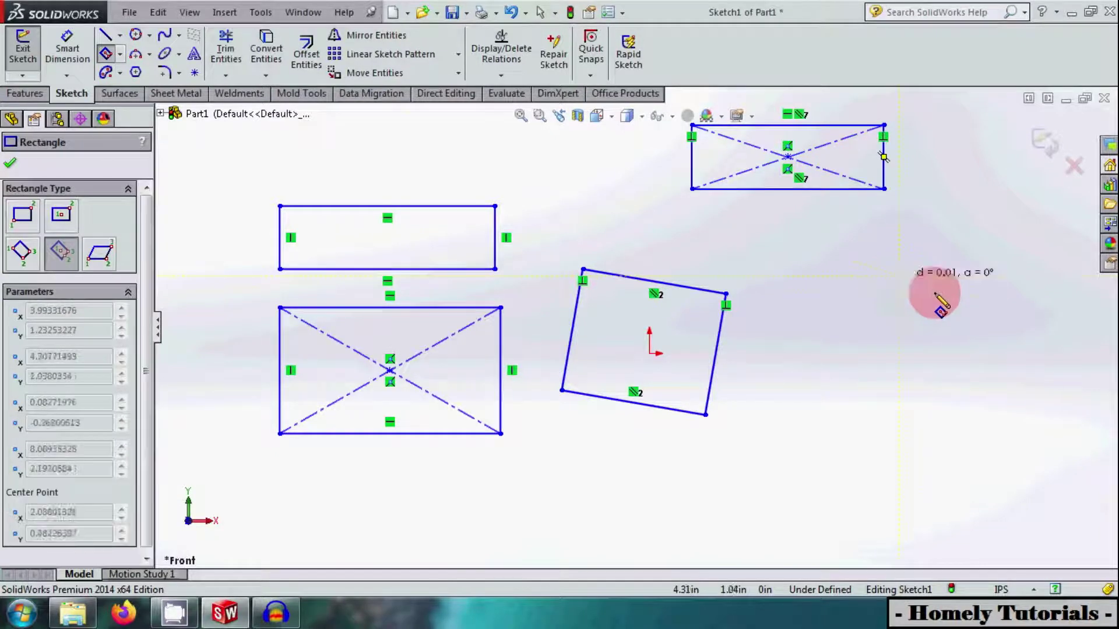
pyautogui.click(989, 307)
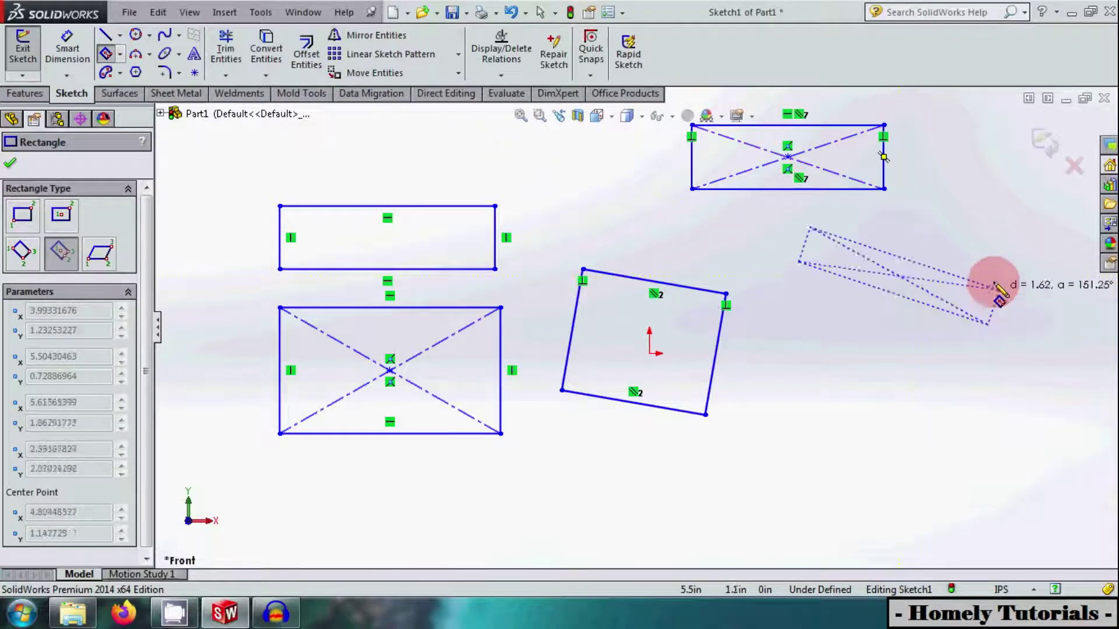
pyautogui.click(1004, 269)
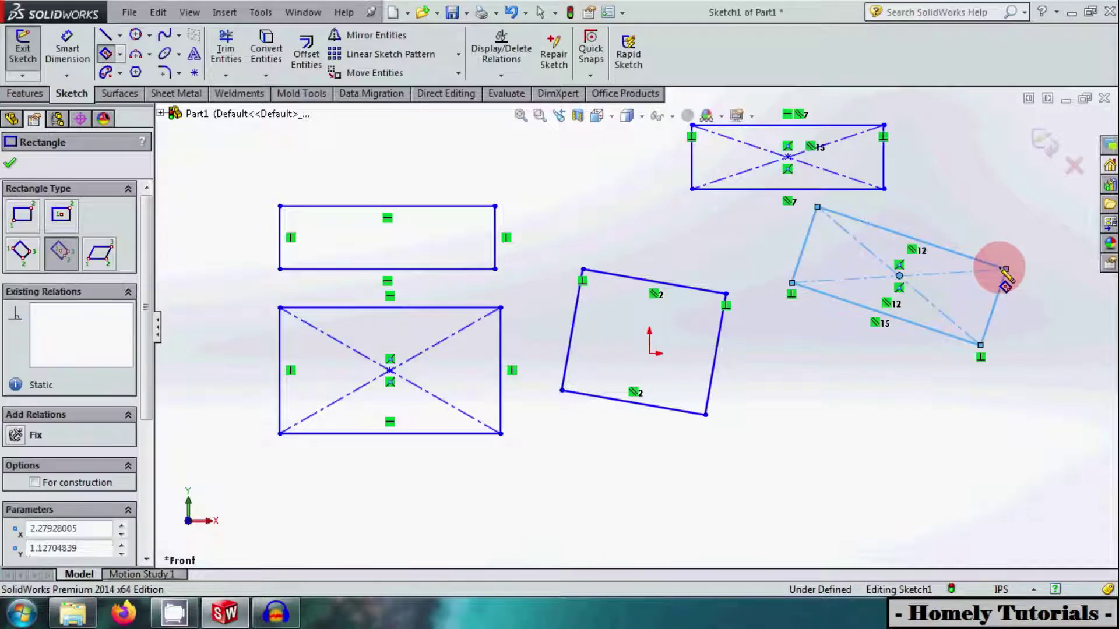
# Sketch a parallelogram below the sloping 3 Point Center Rectangle, with its first side about 3.04 in at 5.69°, and finish the tool.
pyautogui.click(120, 54)
pyautogui.click(150, 138)
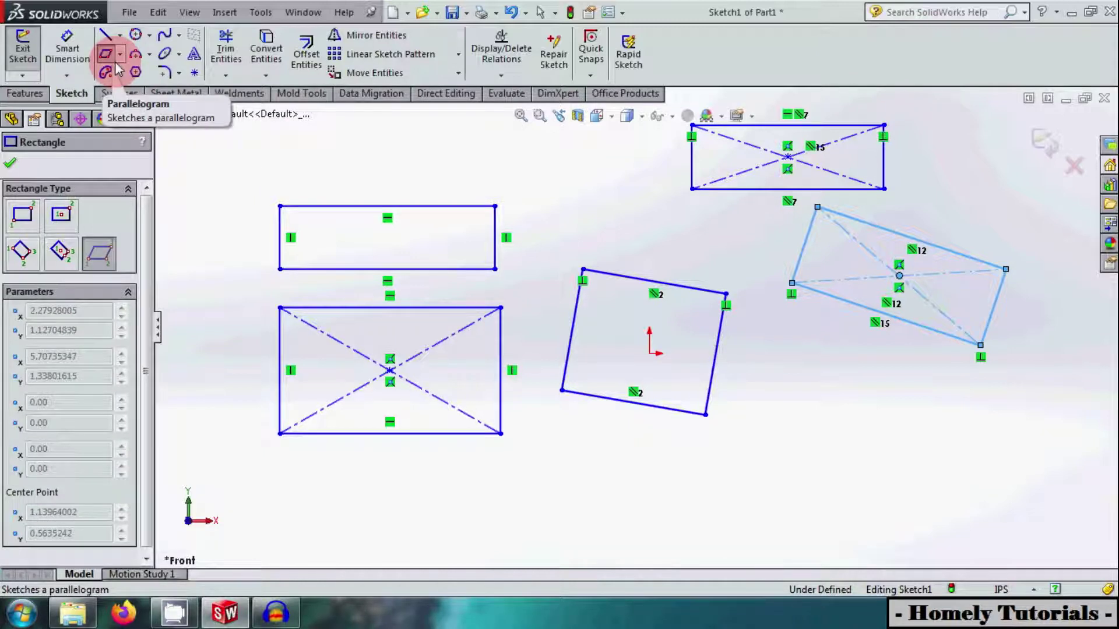
pyautogui.click(793, 497)
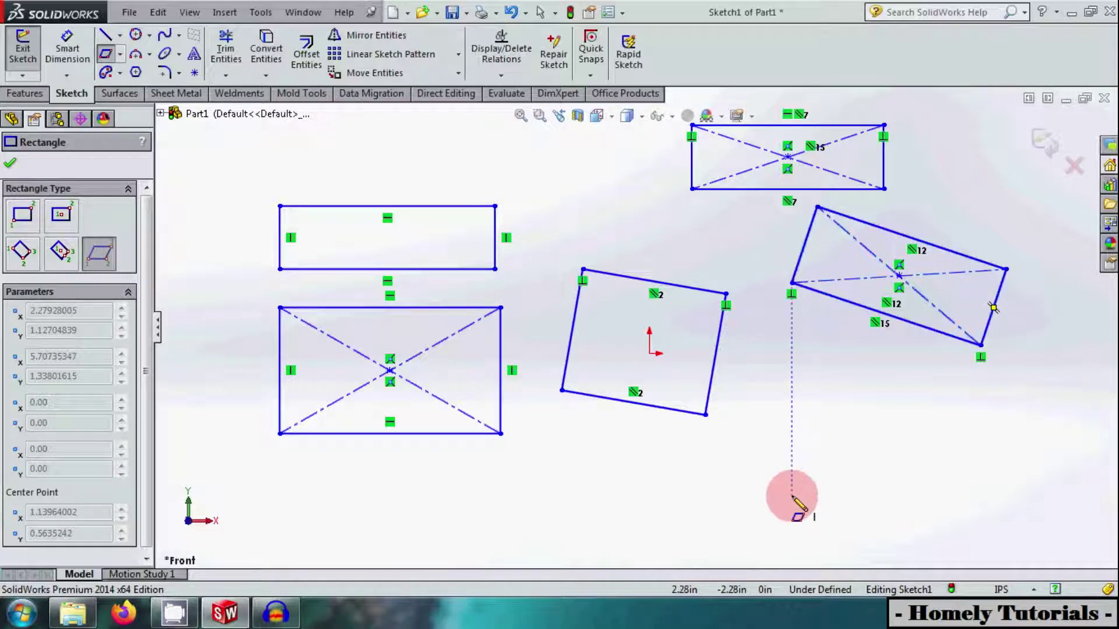
pyautogui.moveTo(792, 497); pyautogui.dragTo(981, 478)
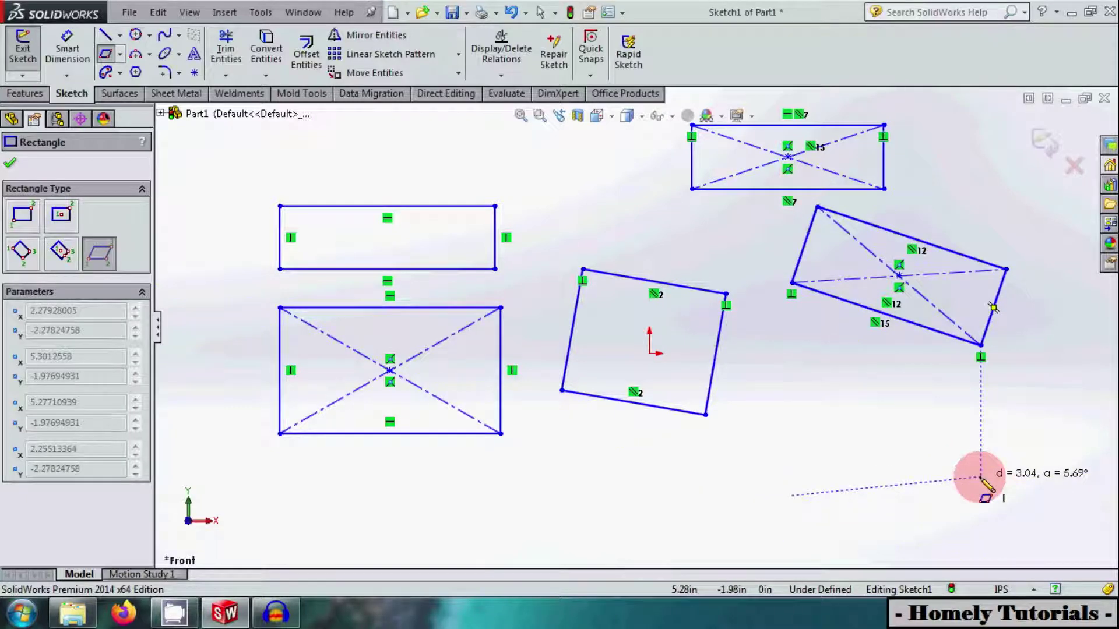
pyautogui.click(981, 478)
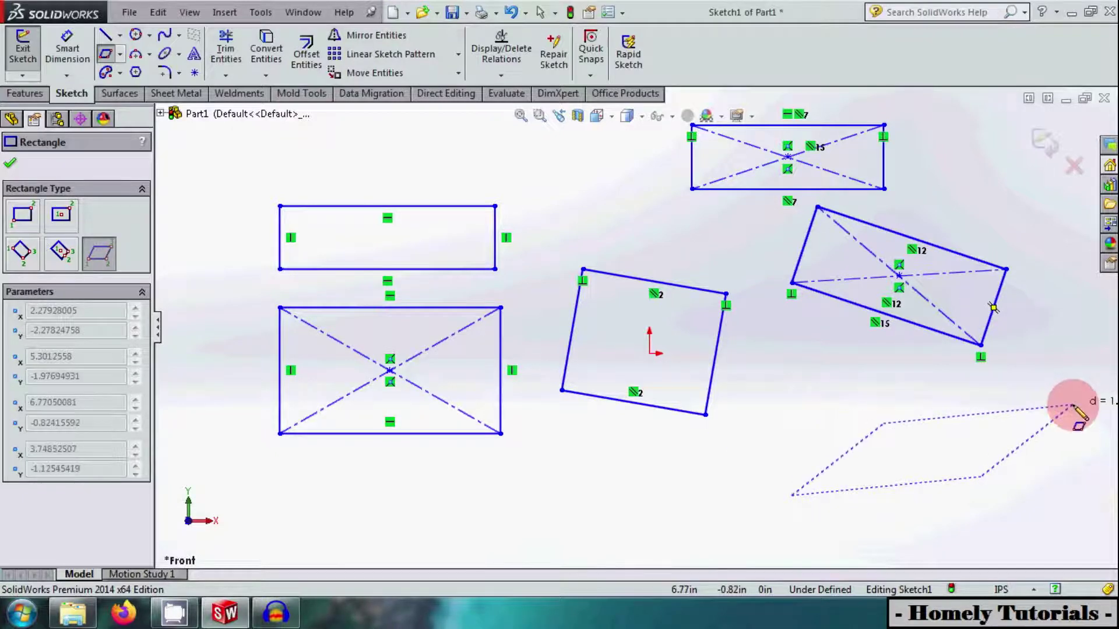
pyautogui.click(1014, 398)
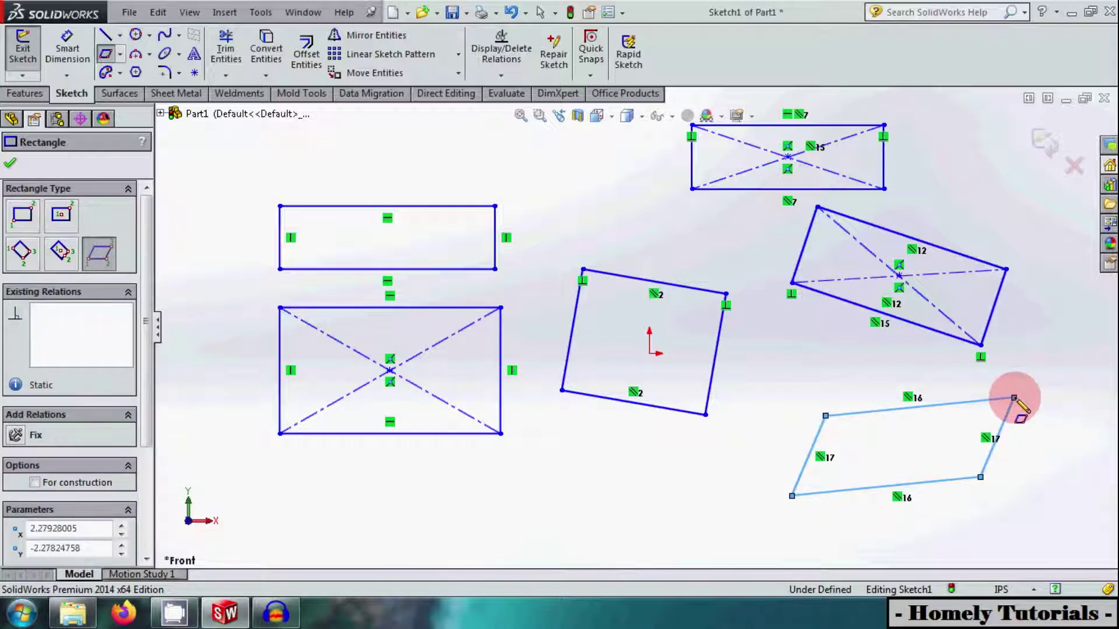
pyautogui.click(11, 166)
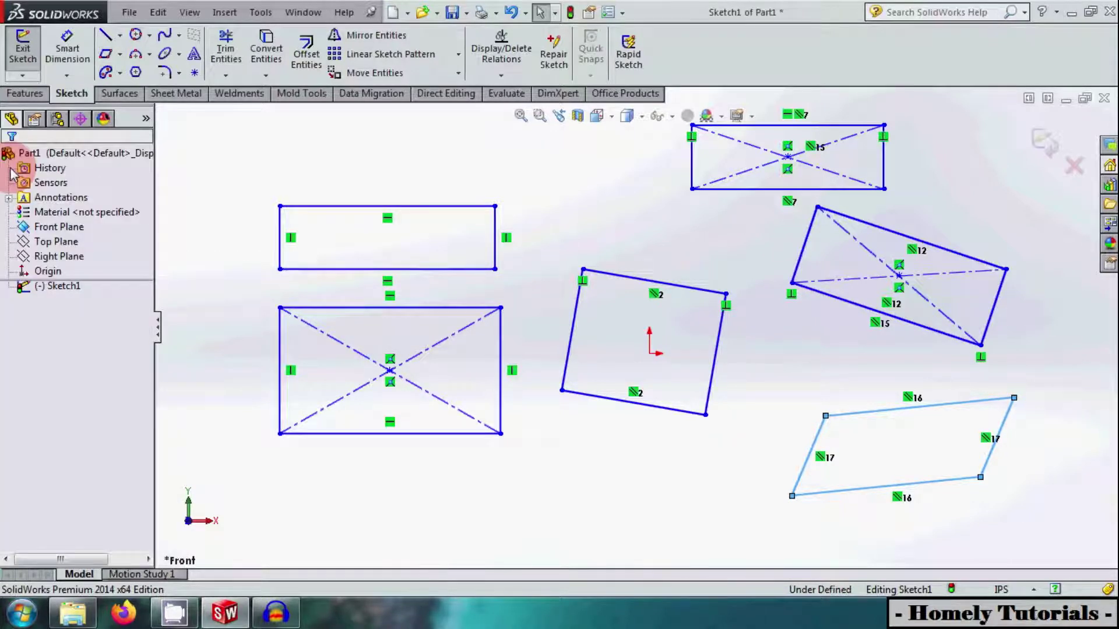
pyautogui.click(187, 153)
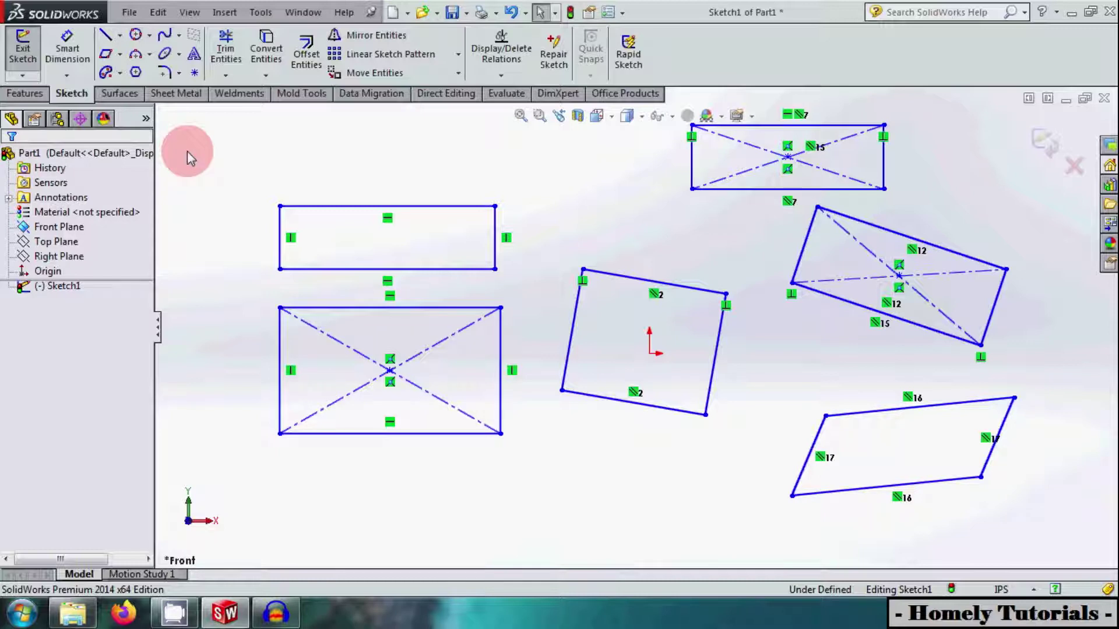
# Resize the corner rectangle to about 3.89 by 1.42 in by moving its top edge and upper-left corner outward.
pyautogui.click(521, 115)
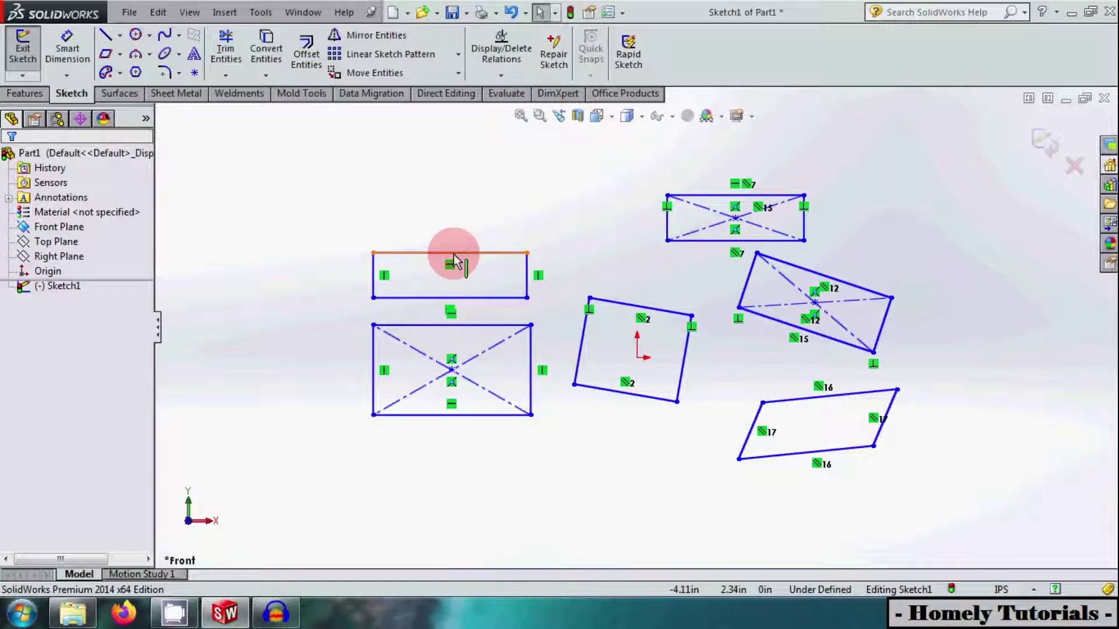
pyautogui.moveTo(454, 260); pyautogui.dragTo(337, 230)
pyautogui.moveTo(352, 234); pyautogui.dragTo(352, 234)
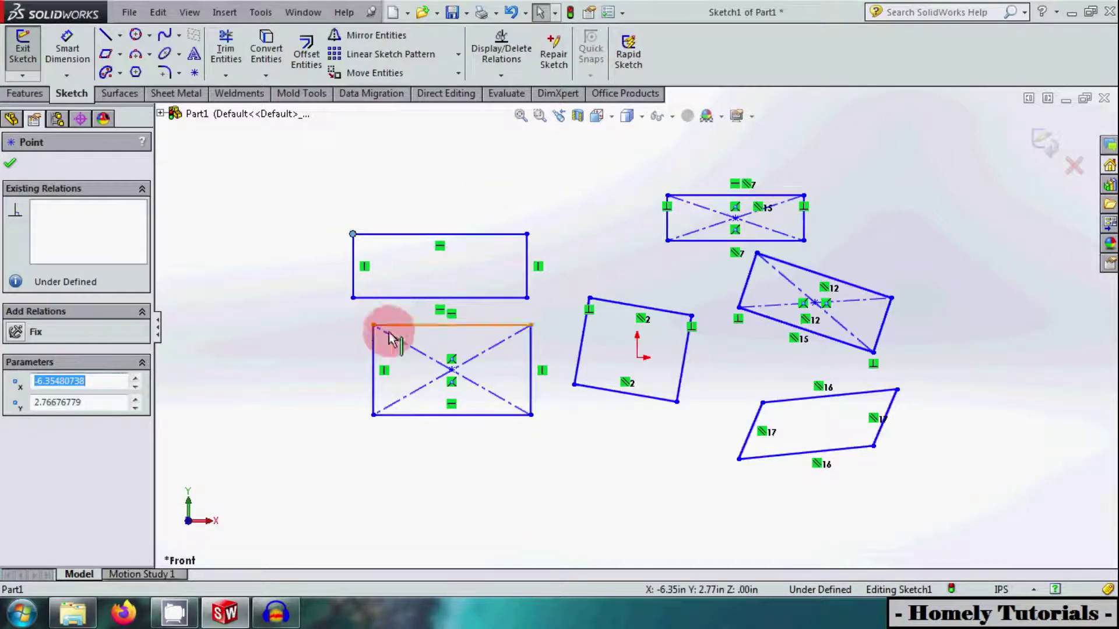
# Enlarge the center rectangle from its lower-left corner to about 2.68 in high, and shift it downward by its center point.
pyautogui.moveTo(374, 415); pyautogui.dragTo(324, 445)
pyautogui.click(420, 384)
pyautogui.click(445, 344)
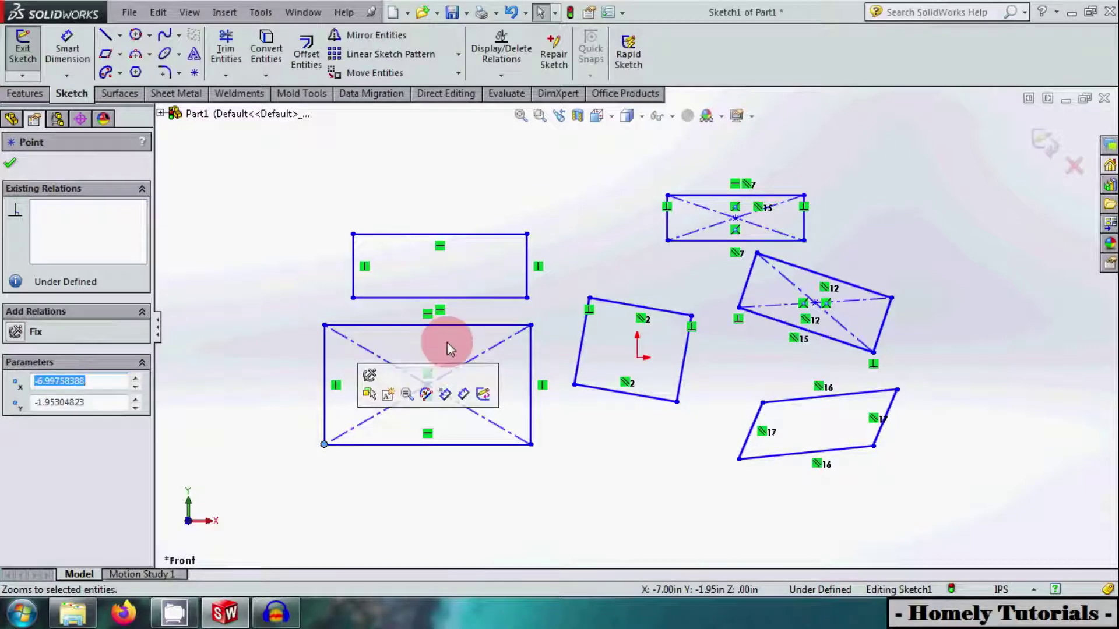
pyautogui.click(427, 385)
pyautogui.moveTo(428, 387); pyautogui.dragTo(421, 416)
# Stretch the corner rectangle's left edge outward until the rectangle is about 6.31 in wide.
pyautogui.click(460, 297)
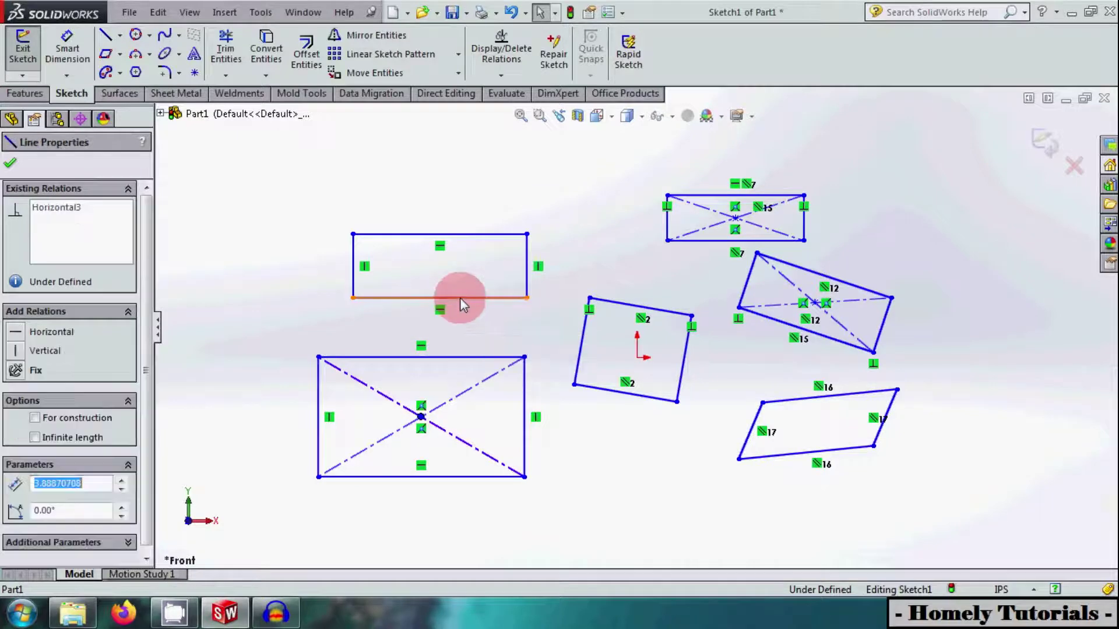
pyautogui.click(444, 234)
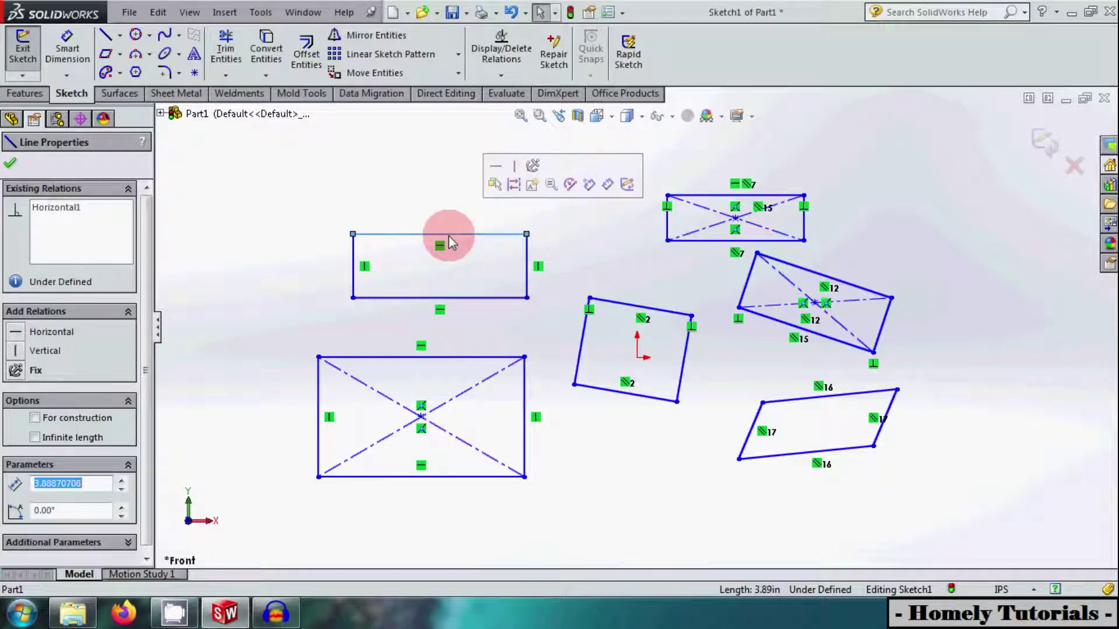
pyautogui.click(353, 257)
pyautogui.moveTo(302, 258); pyautogui.dragTo(245, 265)
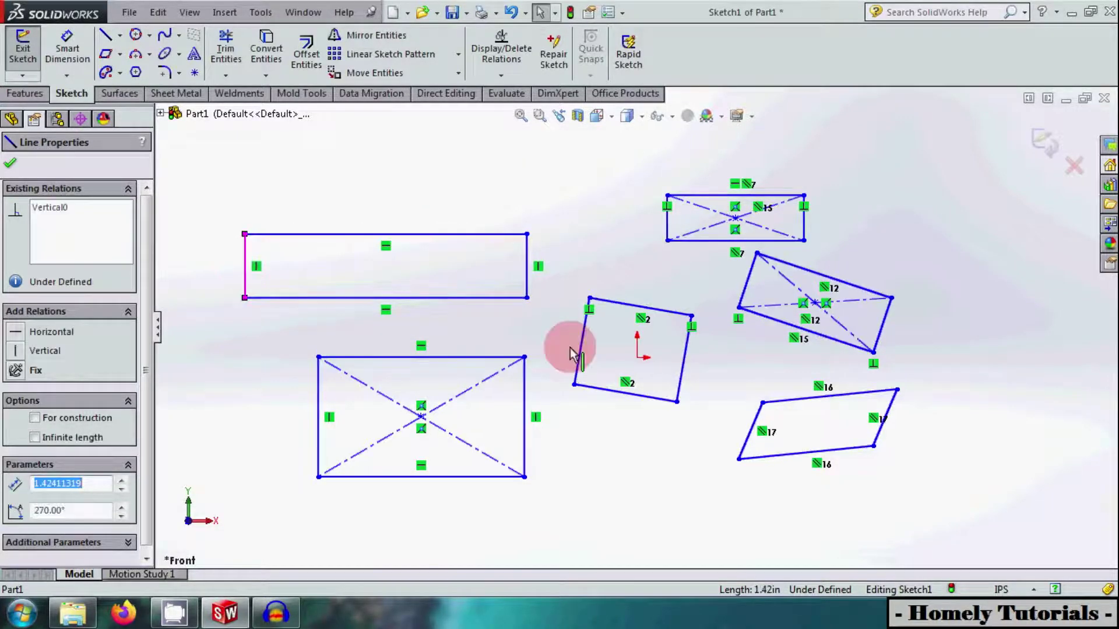
# Reshape the 3 Point Corner Rectangle around the origin, ending with its lower-right corner at about X 1.30, Y -1.33 in.
pyautogui.click(655, 399)
pyautogui.moveTo(654, 399); pyautogui.dragTo(701, 361)
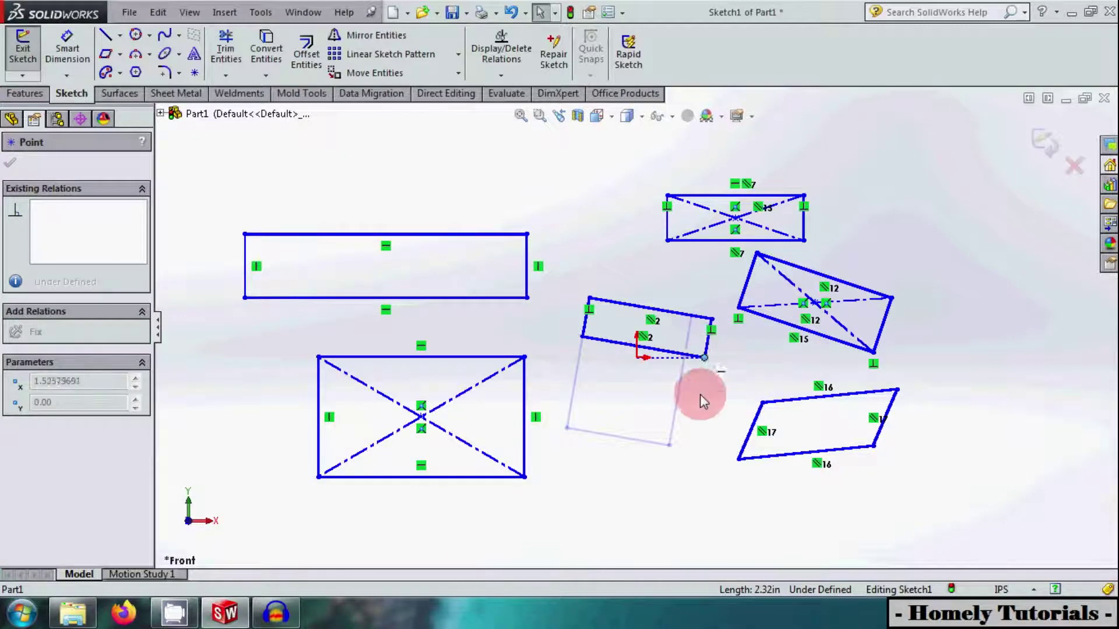
pyautogui.moveTo(693, 445); pyautogui.dragTo(696, 417)
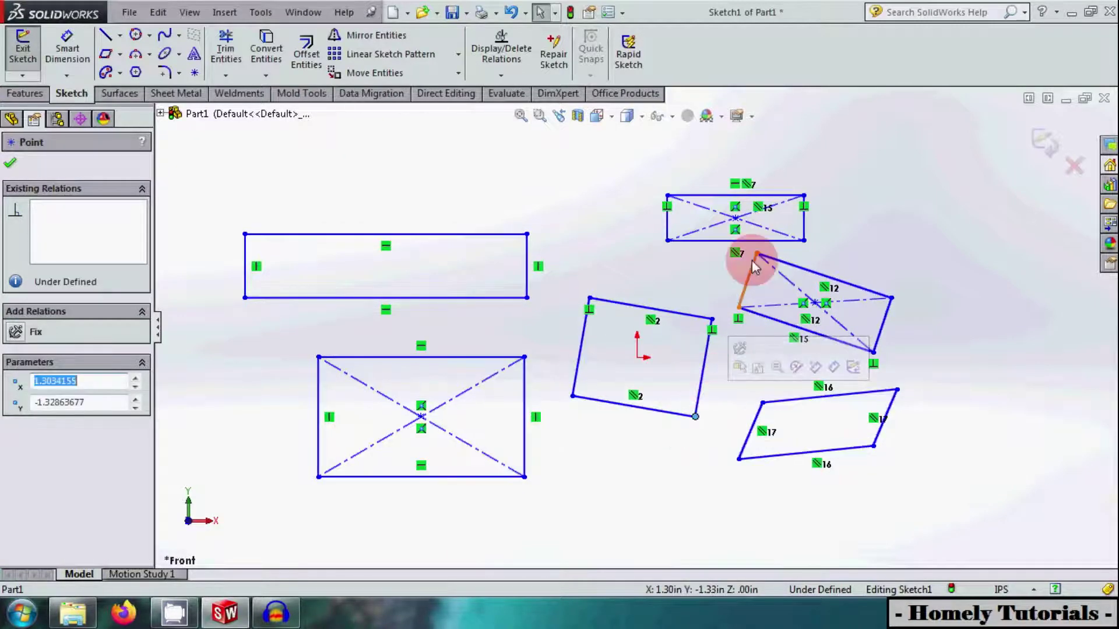
# Move the horizontal 3 Point Center Rectangle up and left, and the sloping one to a center of about X 5.42, Y 2.50 in.
pyautogui.click(735, 219)
pyautogui.moveTo(694, 205); pyautogui.dragTo(879, 246)
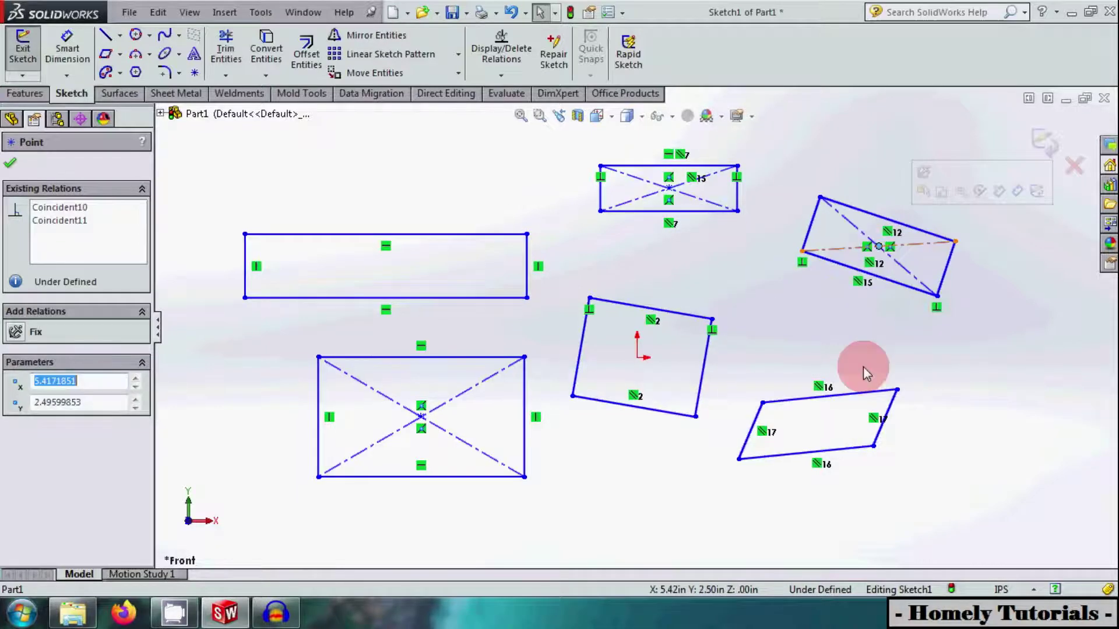
# Enlarge the parallelogram by pulling its lower-right corner down and its top edge up, so it slopes down to the right.
pyautogui.click(882, 427)
pyautogui.moveTo(896, 431); pyautogui.dragTo(924, 502)
pyautogui.moveTo(856, 423); pyautogui.dragTo(876, 375)
# Enlarge both 3 Point Center Rectangles from their lower-right corners, the sloping one clearly and the horizontal one slightly.
pyautogui.moveTo(935, 296); pyautogui.dragTo(994, 320)
pyautogui.moveTo(738, 212)
pyautogui.mouseDown()
pyautogui.moveTo(739, 250)
pyautogui.moveTo(740, 218)
pyautogui.mouseUp()
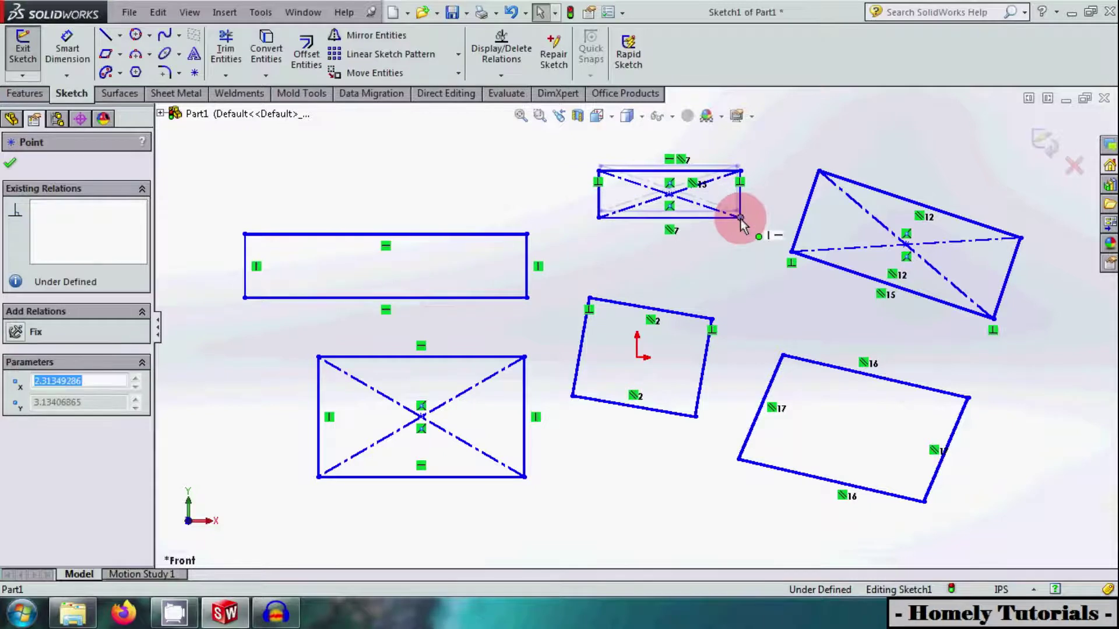
pyautogui.click(733, 246)
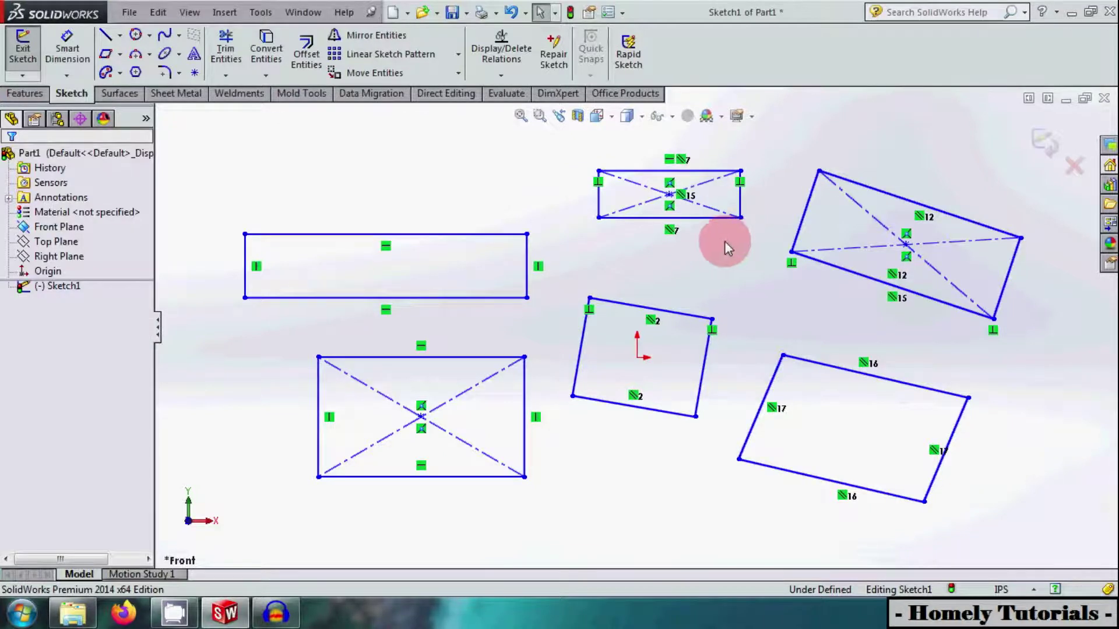
# Examine the properties of the corner rectangle's top edge and of its four sides selected together.
pyautogui.click(513, 235)
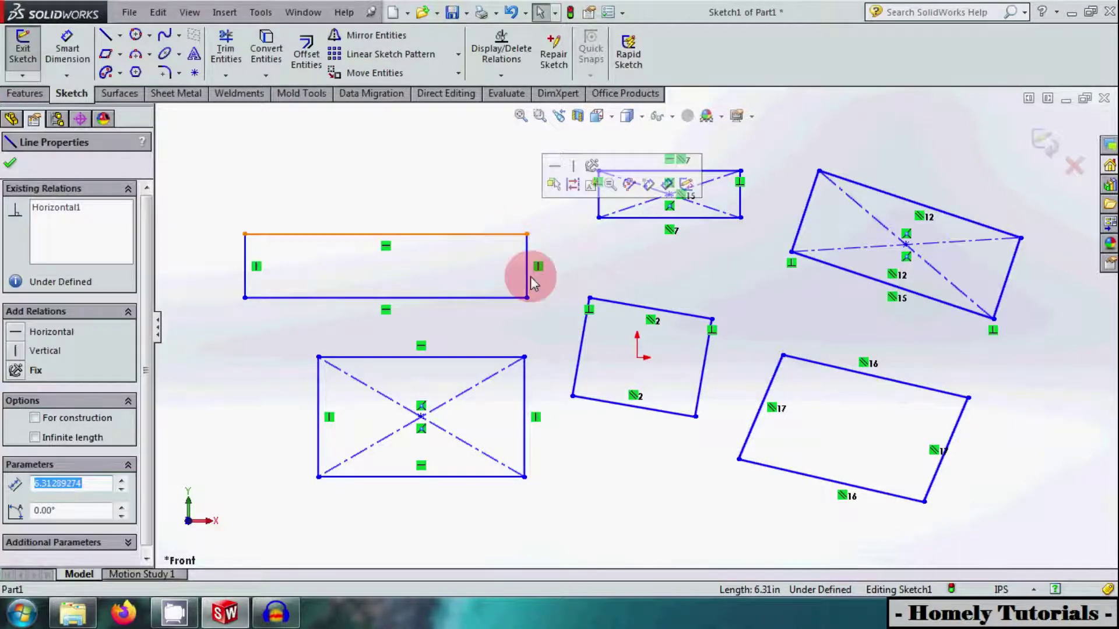
pyautogui.scroll(-1, 149, 449)
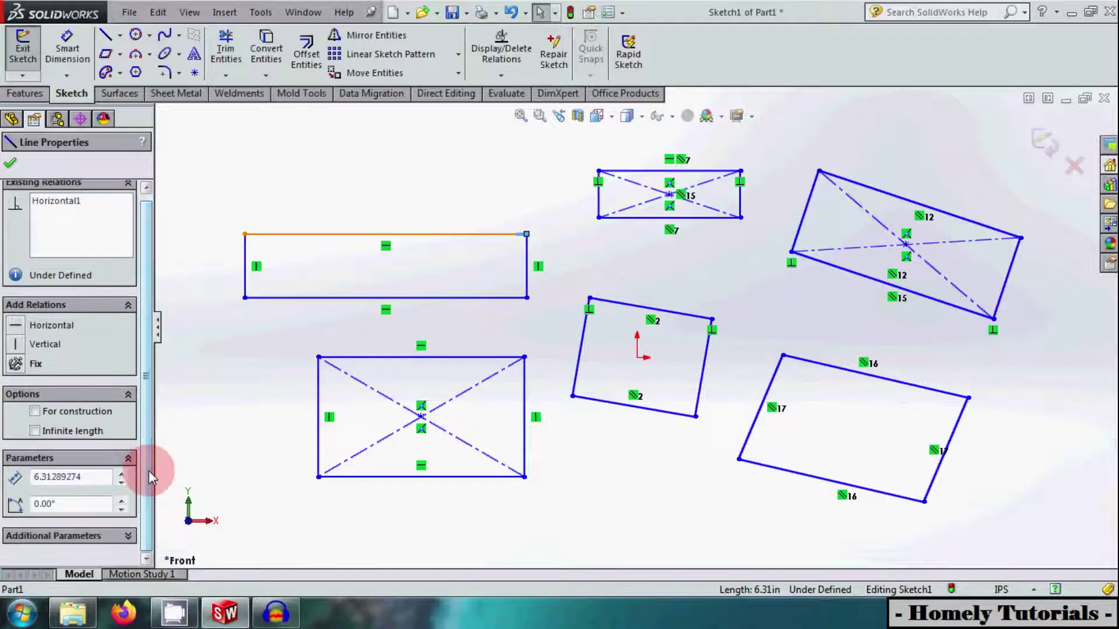
pyautogui.click(372, 334)
pyautogui.moveTo(563, 309); pyautogui.dragTo(215, 219)
pyautogui.scroll(-3, 149, 408)
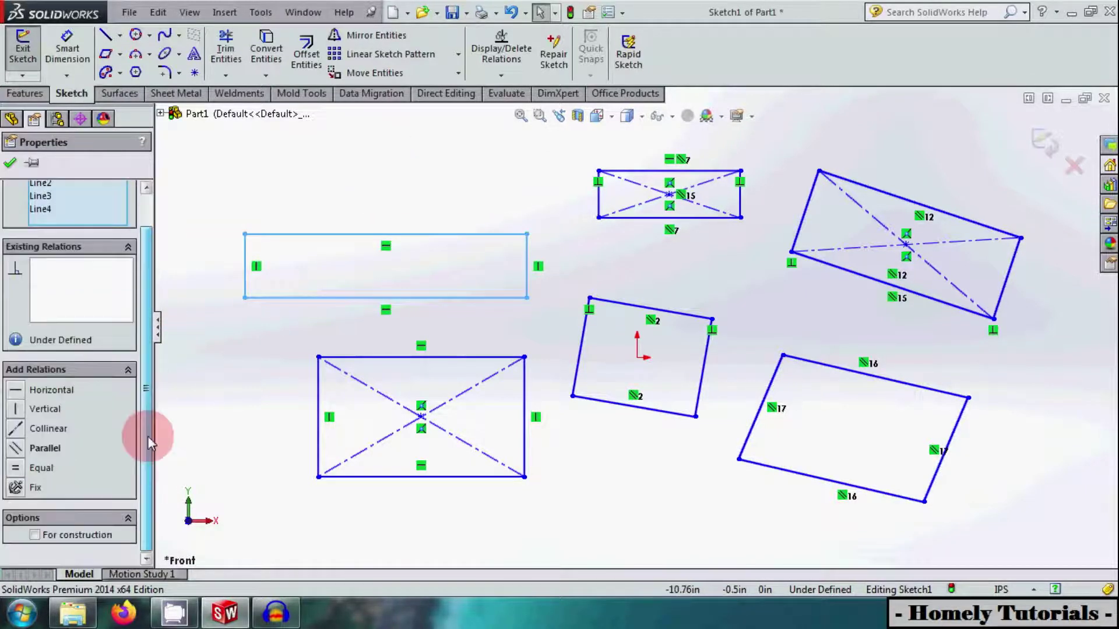
pyautogui.click(221, 426)
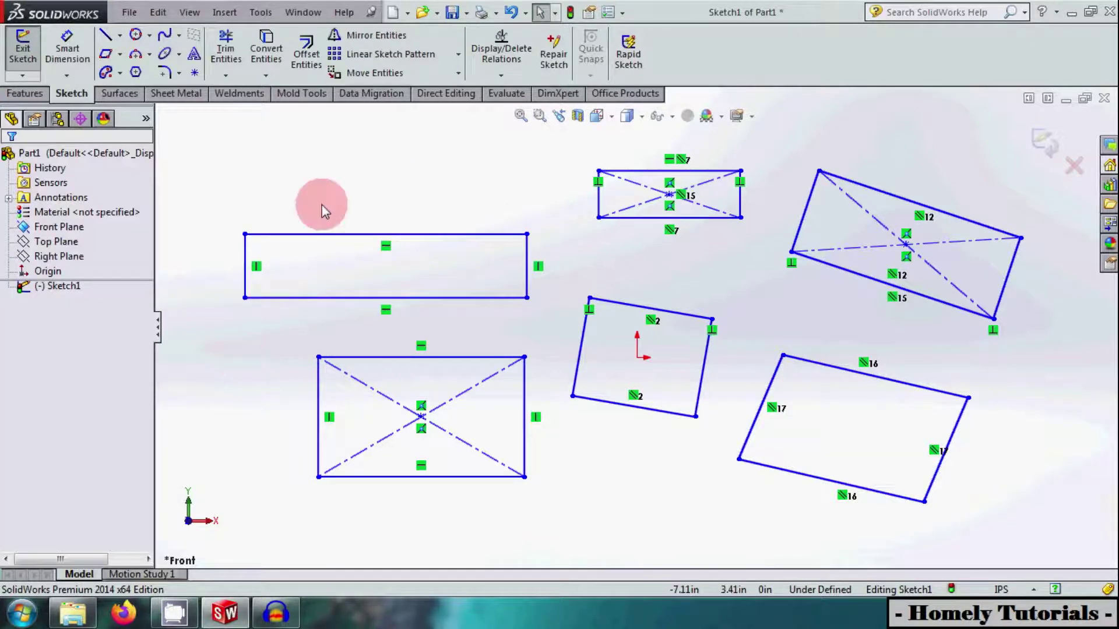
# Reduce the length of the corner rectangle's top edge to about 5.71 in.
pyautogui.click(322, 234)
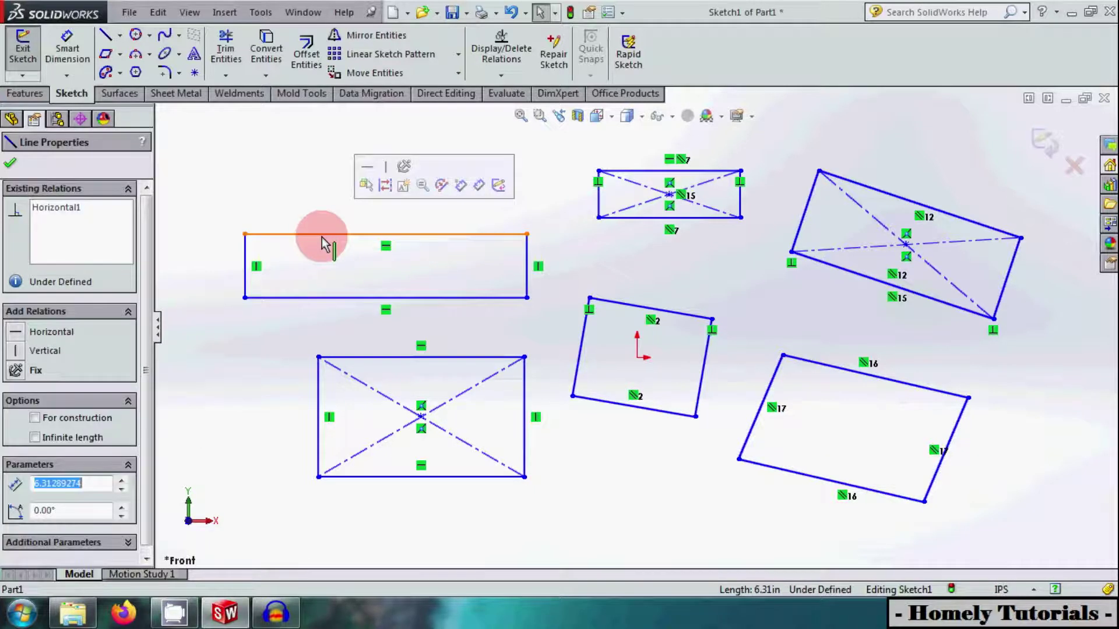
pyautogui.click(120, 489)
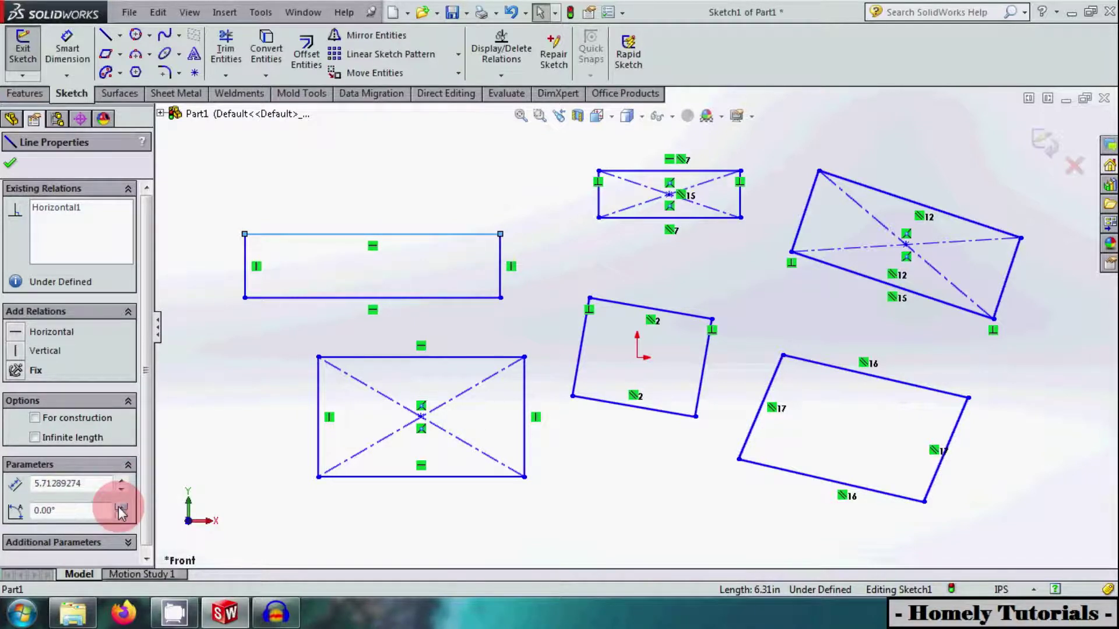
pyautogui.moveTo(148, 514); pyautogui.dragTo(154, 532)
pyautogui.click(225, 387)
# Increase the length of the corner rectangle's left edge to about 2.82 in.
pyautogui.click(256, 269)
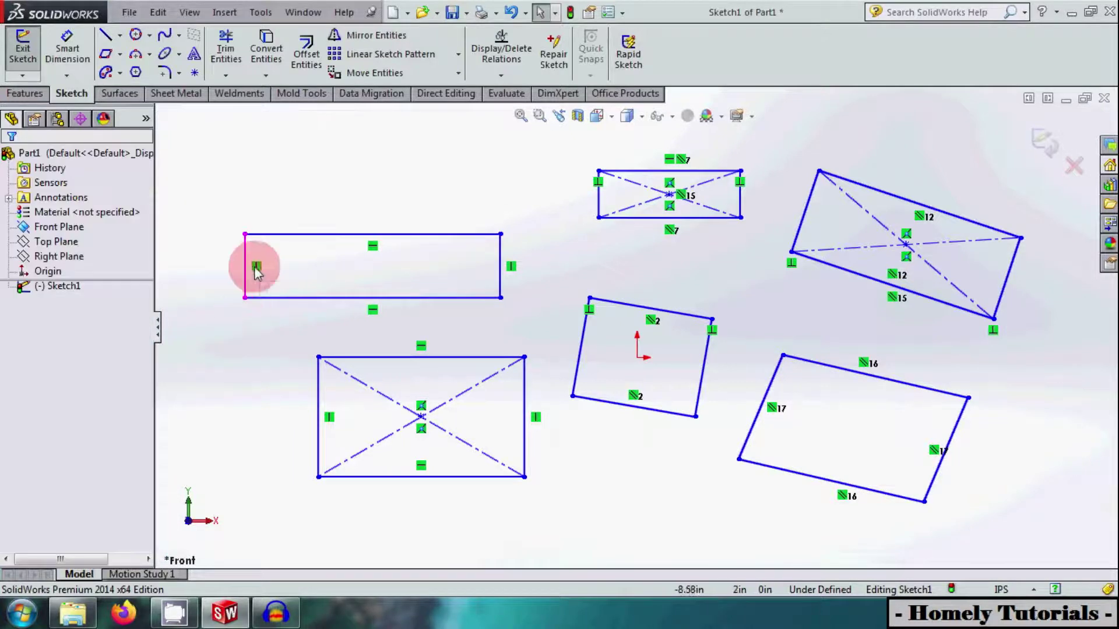
pyautogui.click(147, 480)
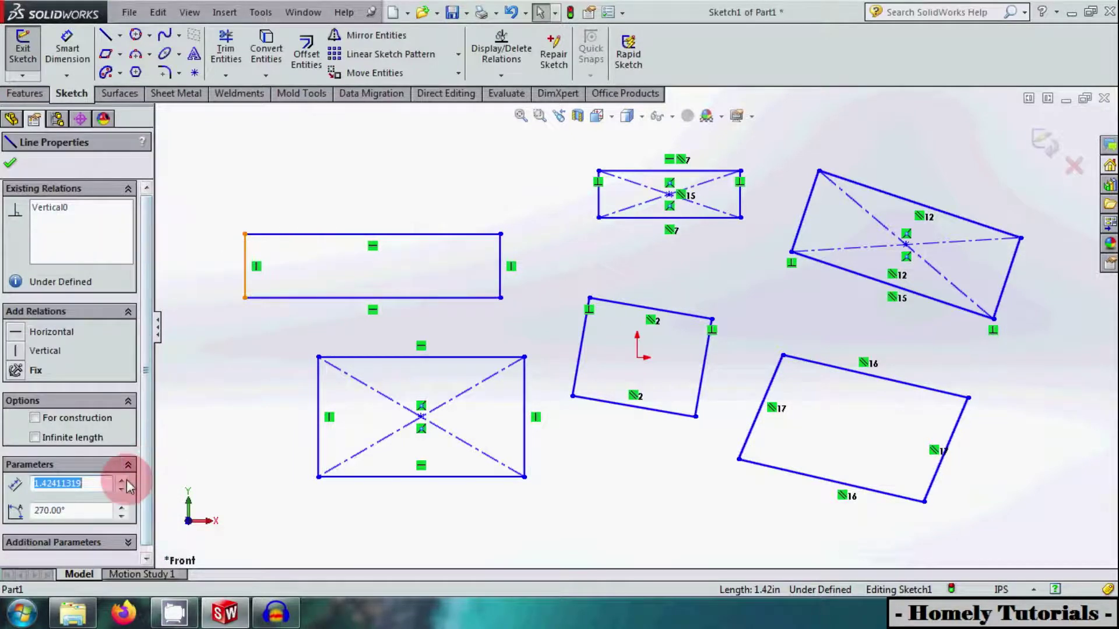
pyautogui.click(125, 481)
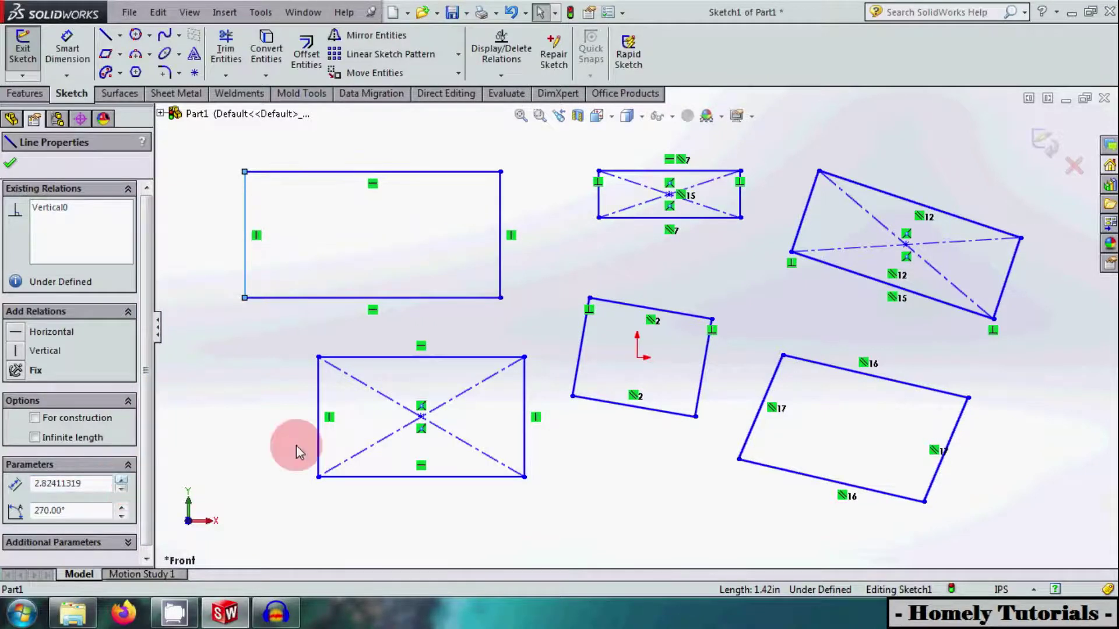
# Shrink the center rectangle by reducing the length of its rising construction diagonal to less than 3.94 in.
pyautogui.click(323, 441)
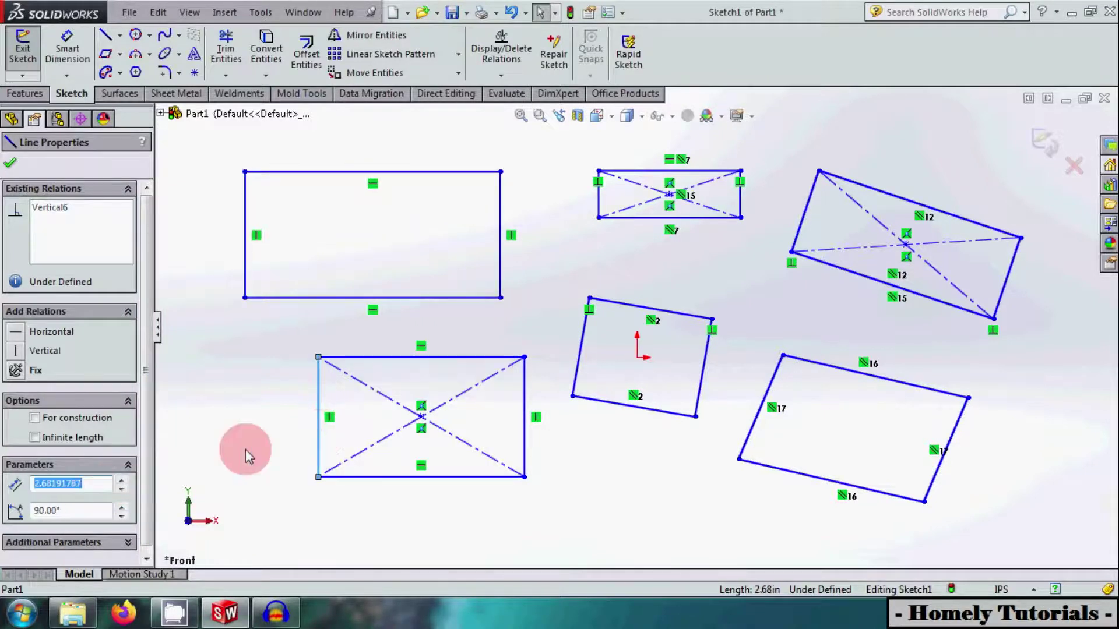
pyautogui.click(237, 450)
pyautogui.click(319, 466)
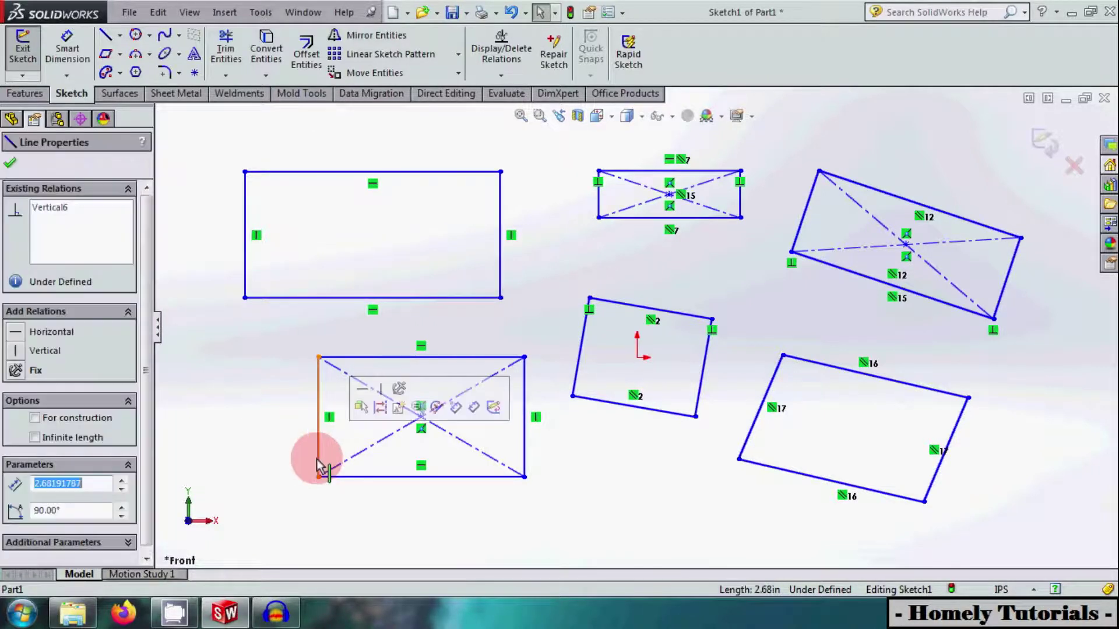
pyautogui.click(358, 464)
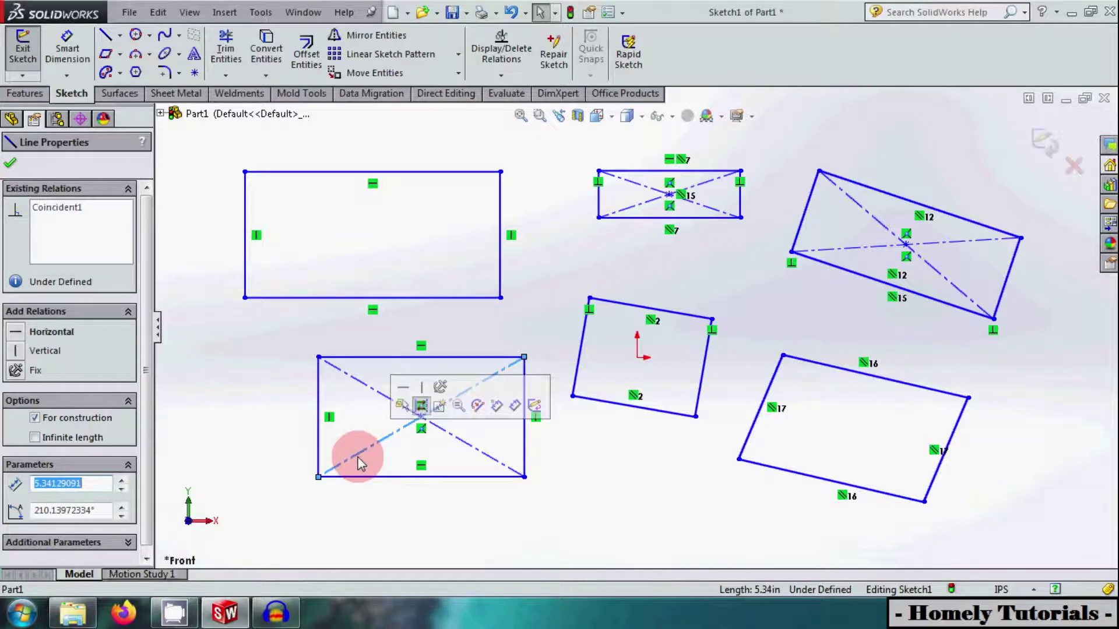
pyautogui.click(126, 480)
pyautogui.click(125, 481)
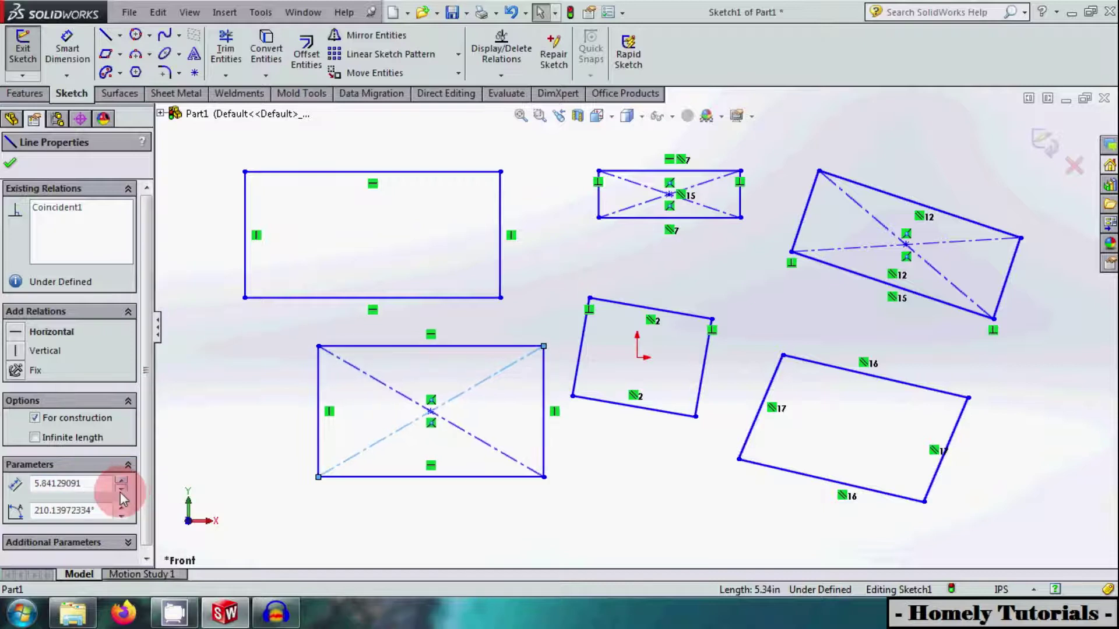
pyautogui.click(120, 493)
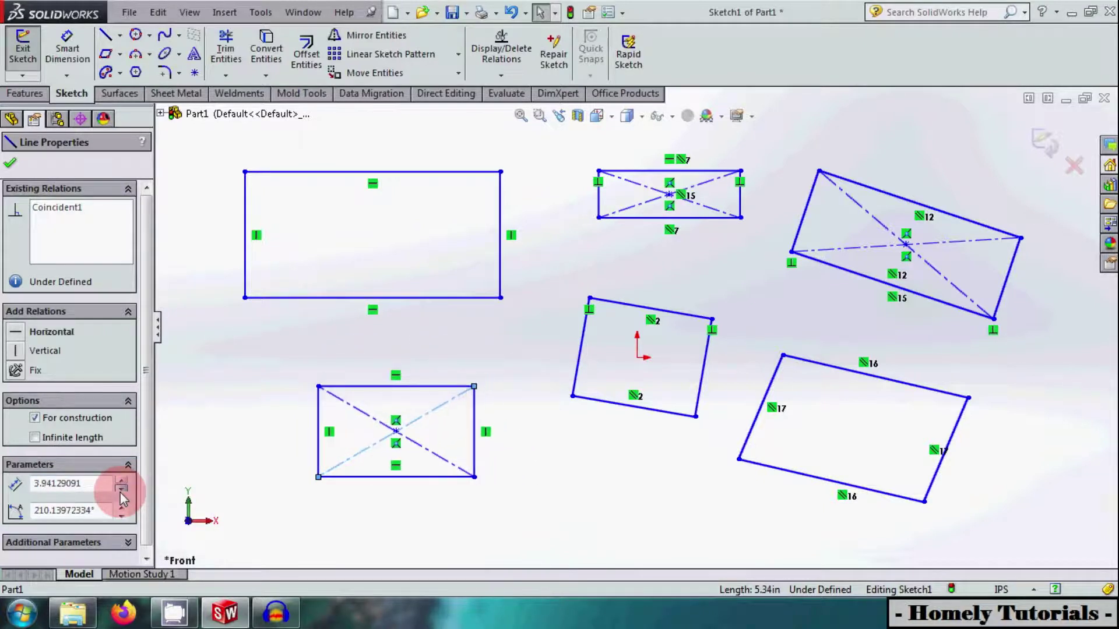
pyautogui.click(201, 465)
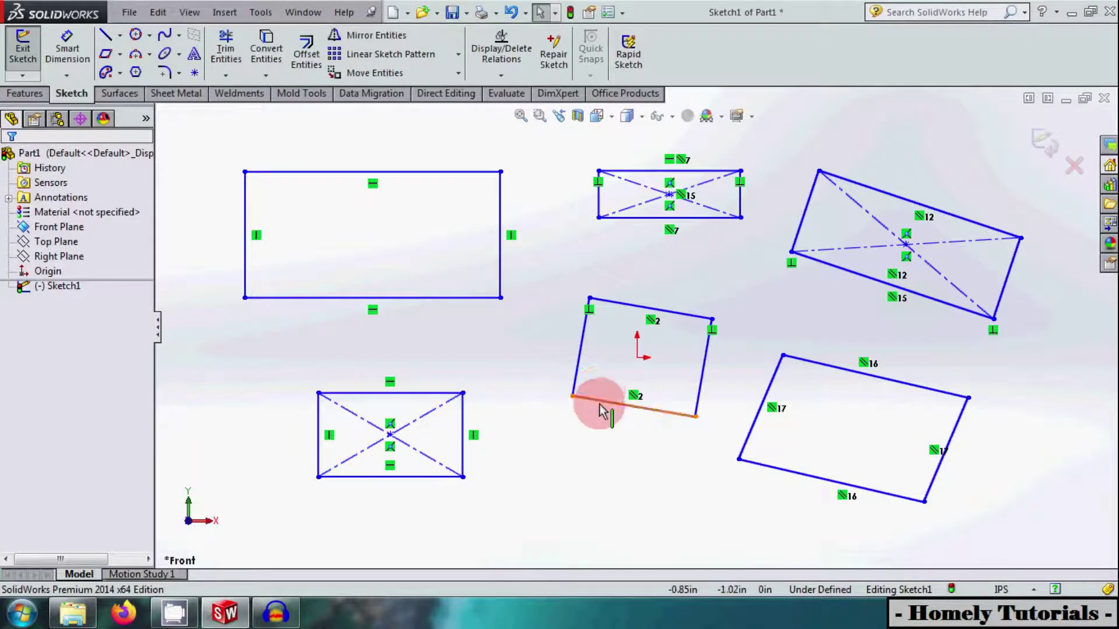
# Set the 3 Point Corner Rectangle's bottom edge to a length of about 3.89 in and an angle of about 353.23°.
pyautogui.click(601, 403)
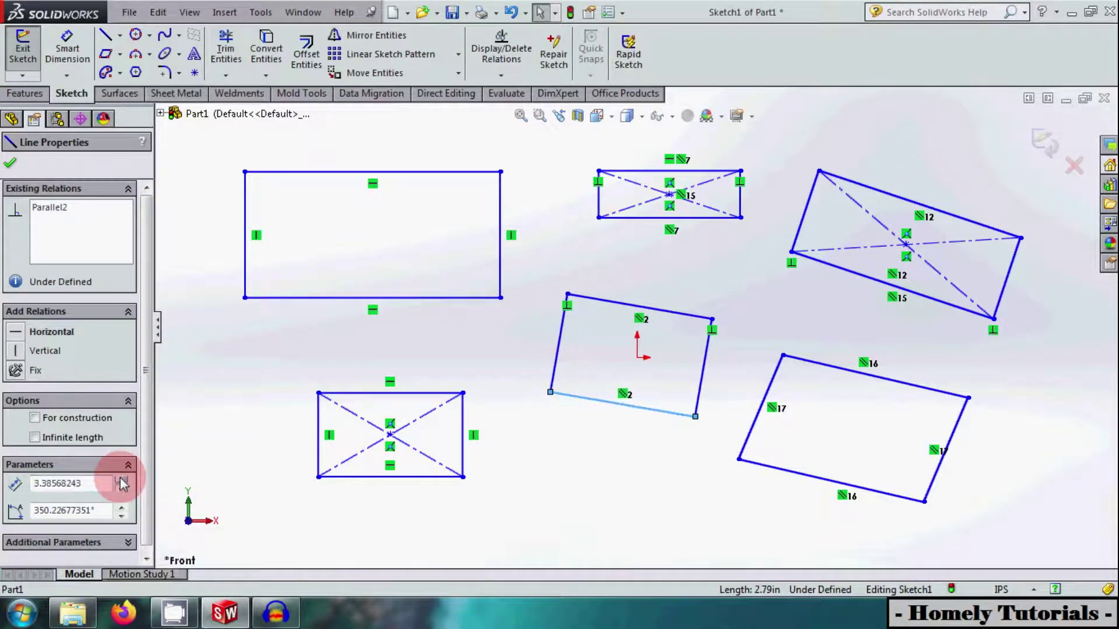
pyautogui.click(122, 507)
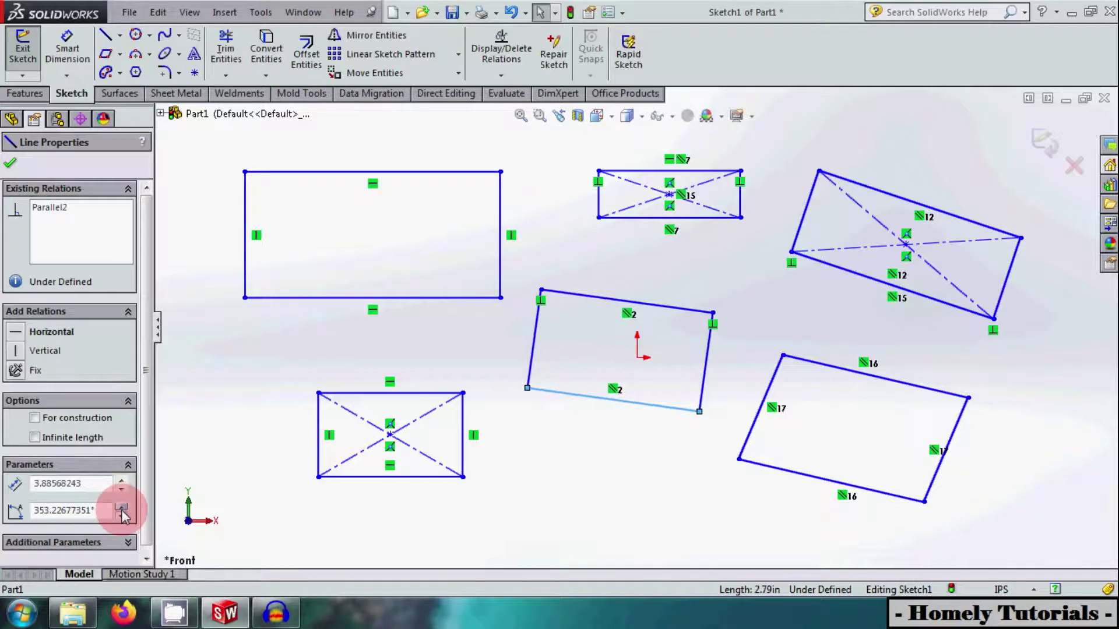
# Reduce the angle of the 3 Point Corner Rectangle's bottom edge to about 343.23°.
pyautogui.moveTo(122, 508); pyautogui.dragTo(123, 519)
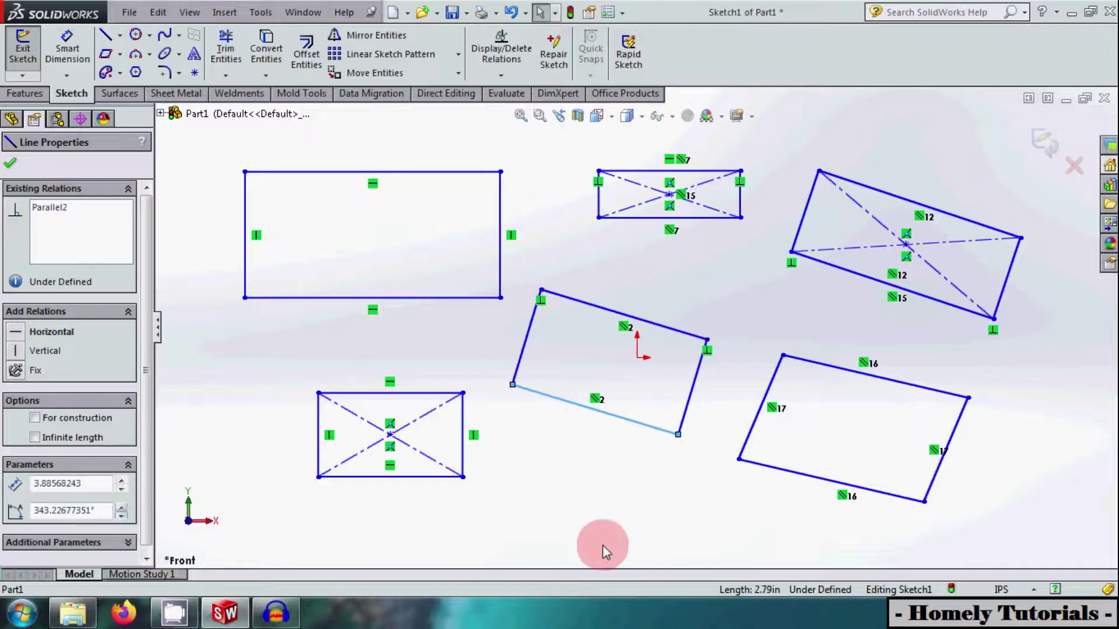
# Set the parallelogram's bottom edge to a length of about 5.06 in and an angle of about 356.96°.
pyautogui.click(793, 474)
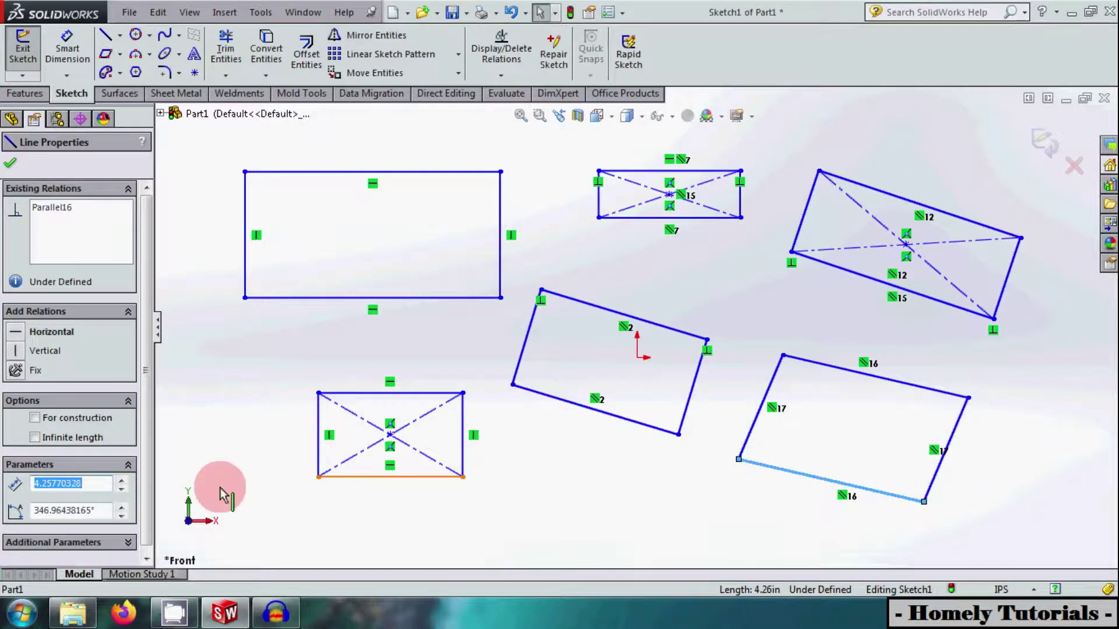
pyautogui.moveTo(122, 483); pyautogui.dragTo(123, 512)
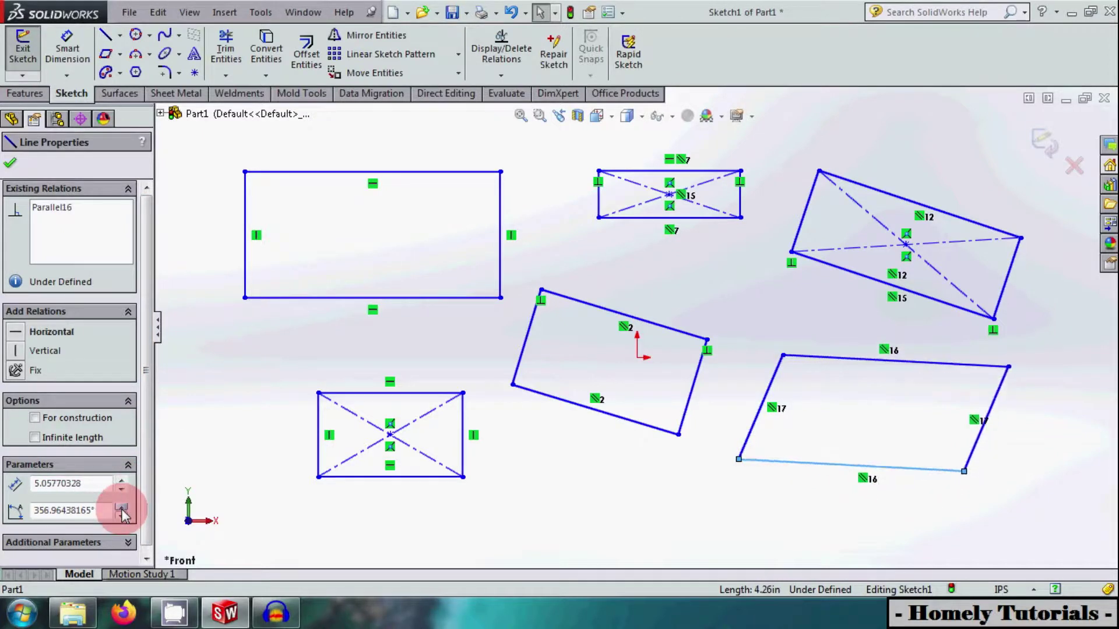
# Move the parallelogram's bottom edge to start at about X 3.08, Y -1.78 and end at about X 7.83, Y -2.05.
pyautogui.click(126, 542)
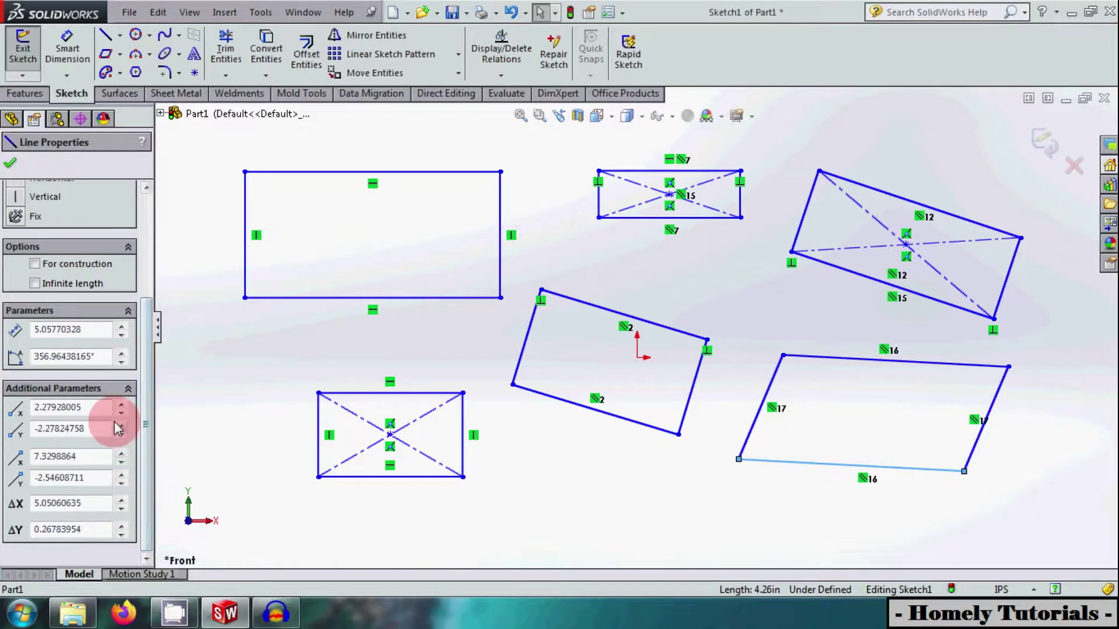
pyautogui.moveTo(126, 406); pyautogui.dragTo(121, 426)
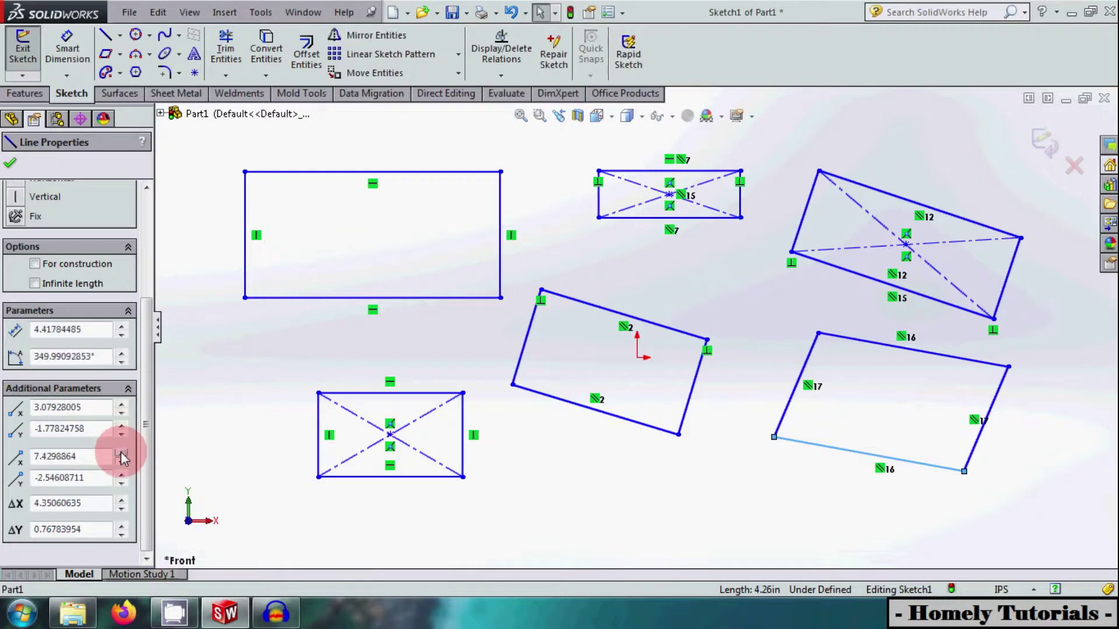
pyautogui.moveTo(122, 453); pyautogui.dragTo(123, 474)
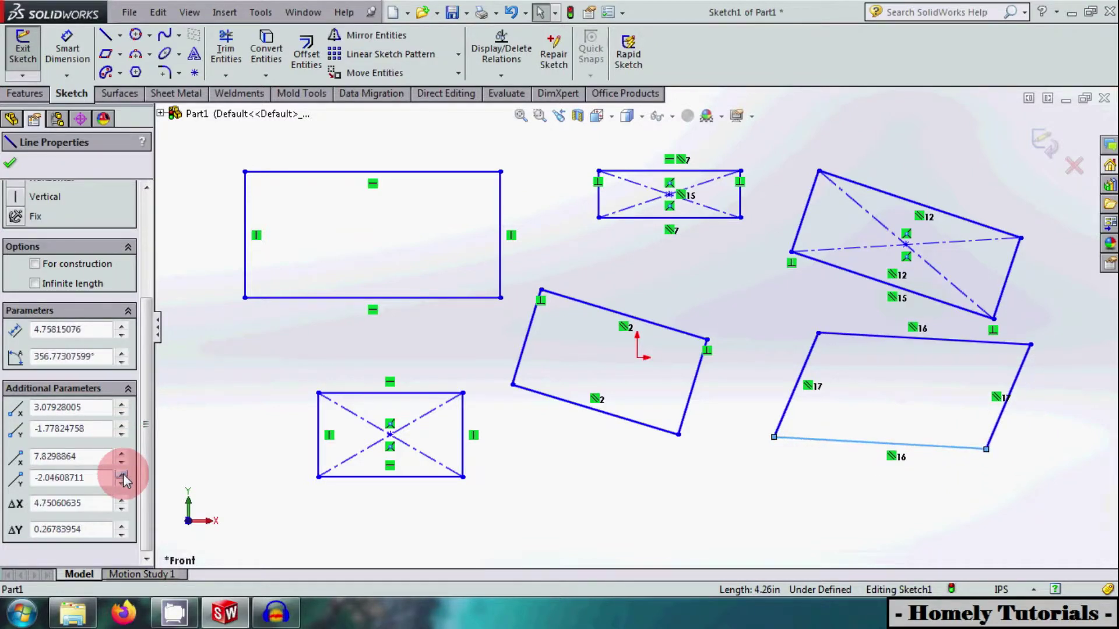
# Increase the parallelogram bottom edge's Delta X to about 5.25 in and Delta Y to about 0.77 in.
pyautogui.click(122, 500)
pyautogui.click(122, 500)
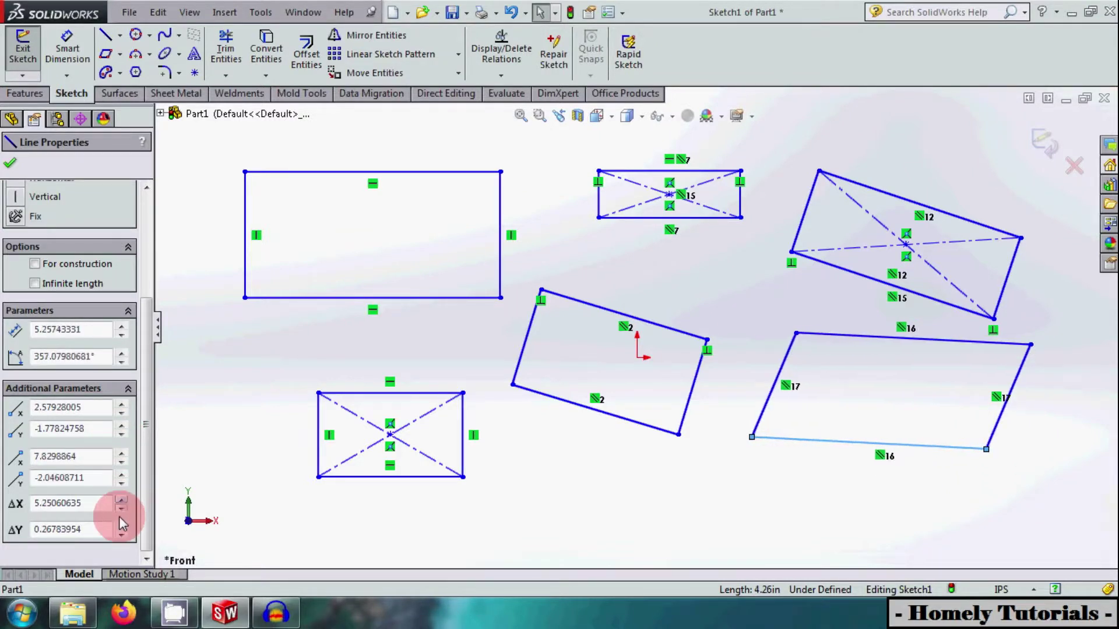
pyautogui.click(121, 526)
pyautogui.click(121, 526)
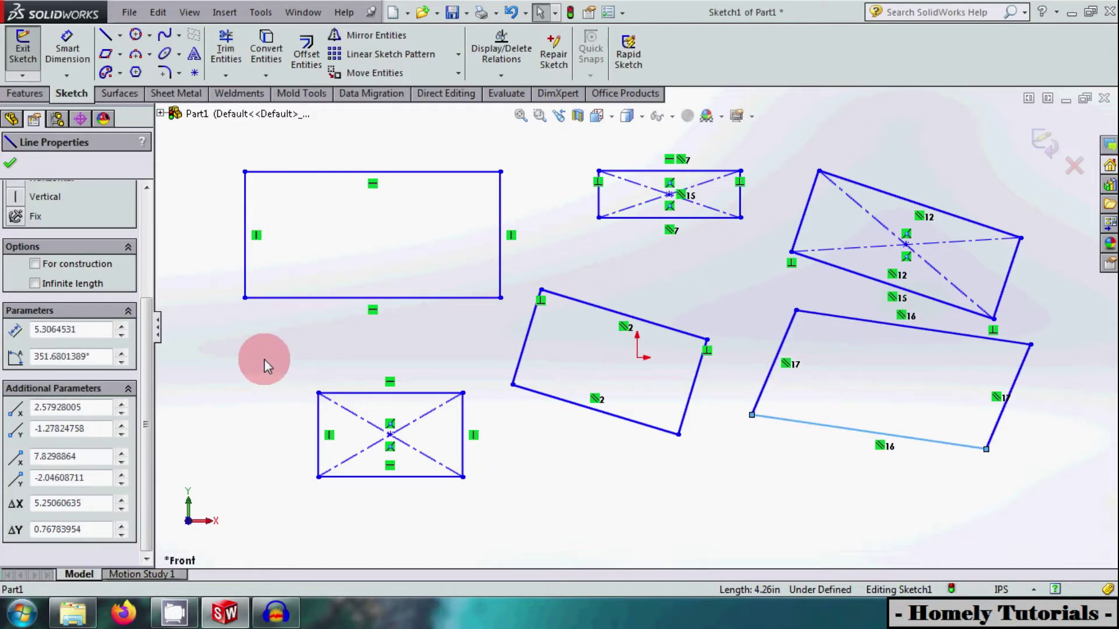